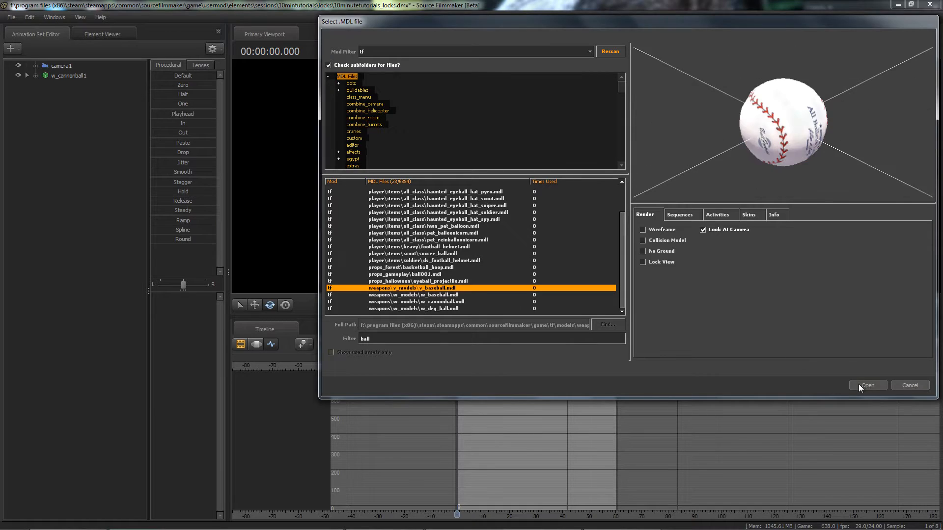
Add animation sets for the models v_baseball.mdl and soccer_ball.mdl
left_click(867, 386)
right_click(123, 209)
left_click(180, 210)
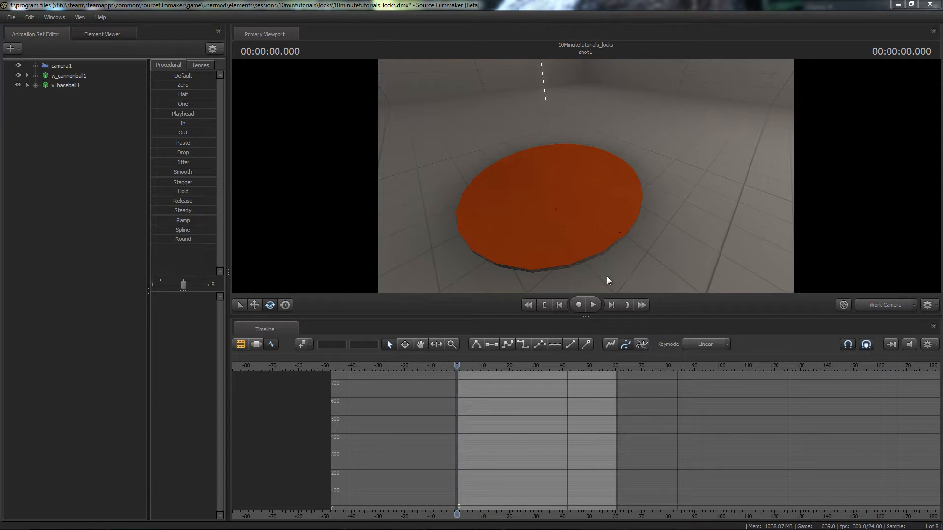
left_click(436, 254)
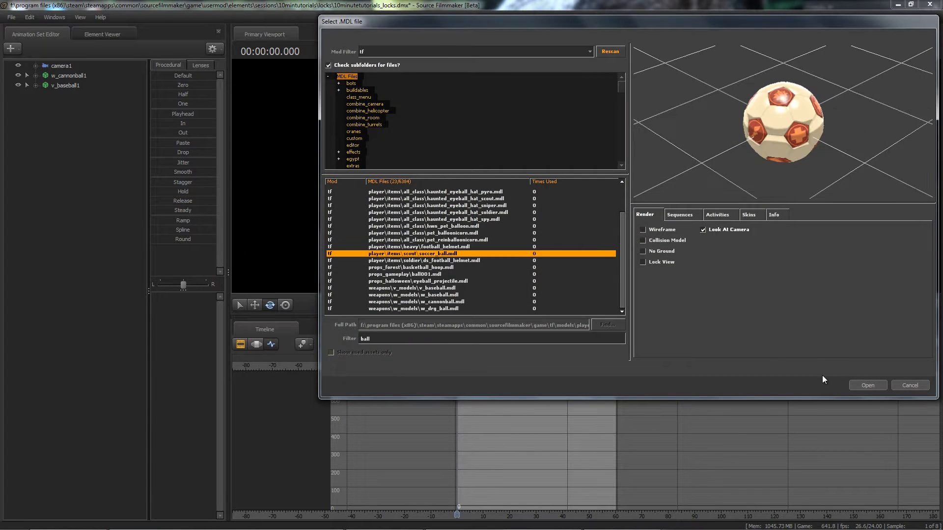
left_click(866, 388)
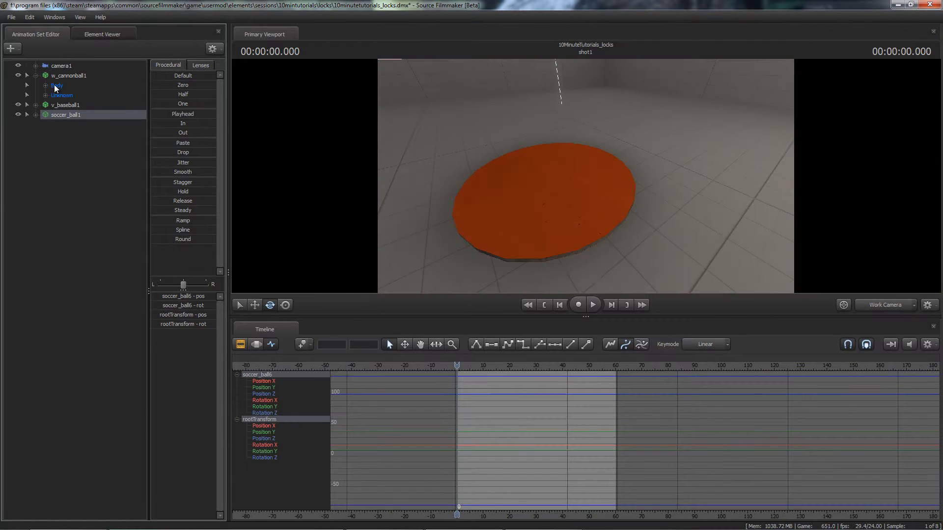
Reset the Body controls of v_baseball1 and soccer_ball1 to Default
left_click(27, 105)
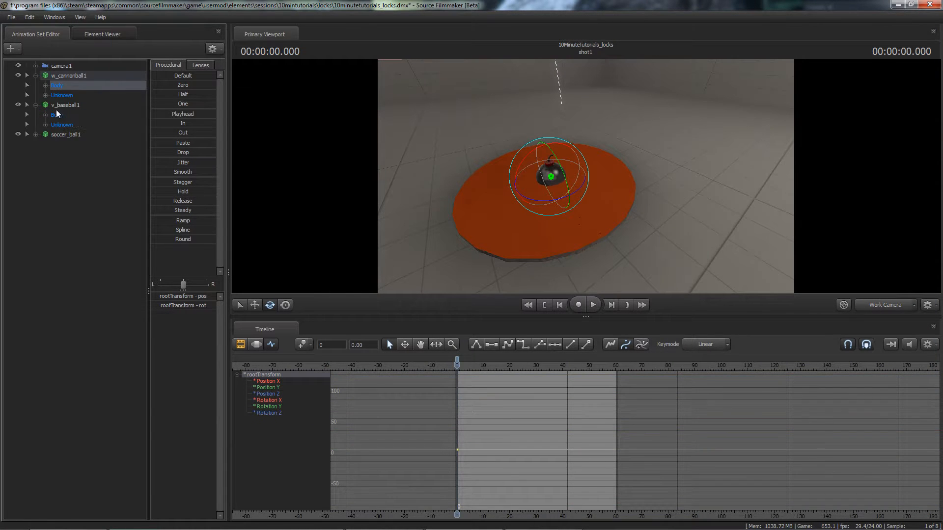
left_click(66, 115)
left_click(36, 134)
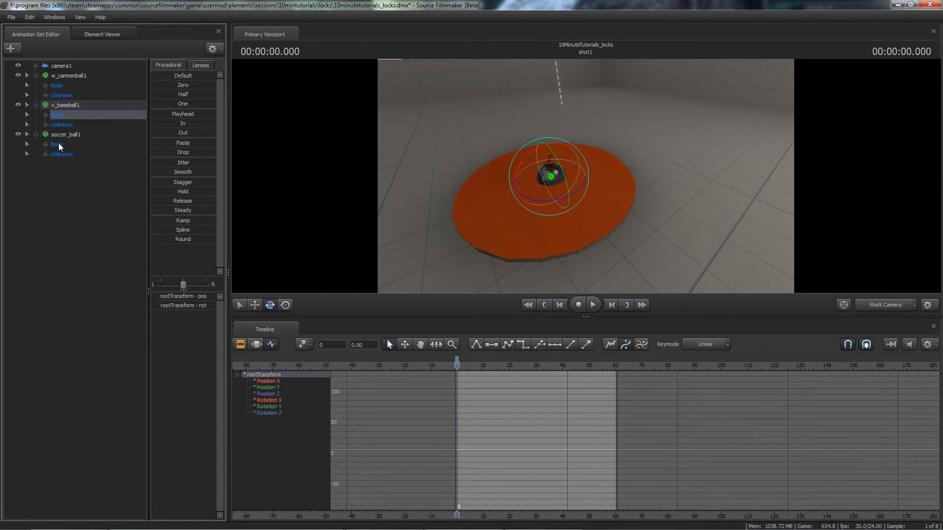
left_click(58, 144)
double_click(162, 77)
Raise the cannonball above the soccer ball using its Unknown bone group
left_click_drag(472, 123, 449, 94, "alt")
left_click_drag(584, 177, 585, 177)
key("w")
left_click(62, 95)
key("w")
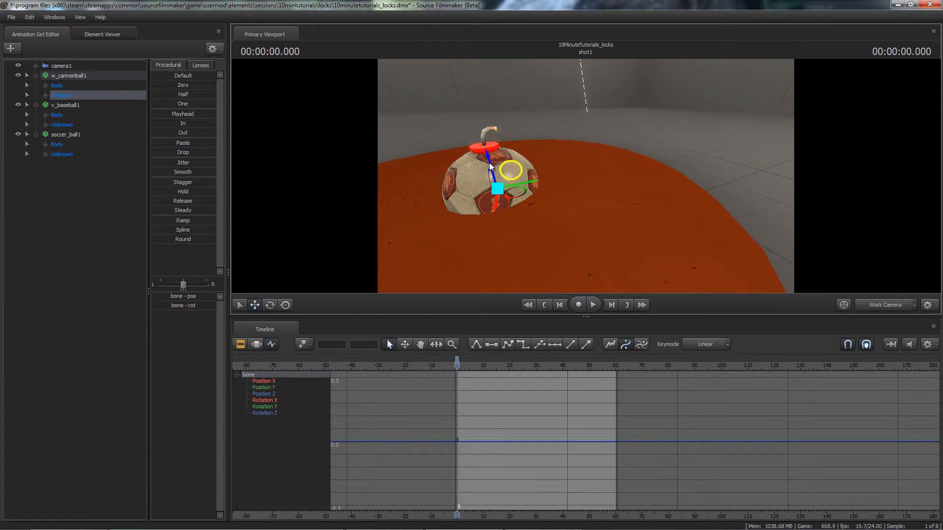
left_click_drag(488, 155, 476, 114)
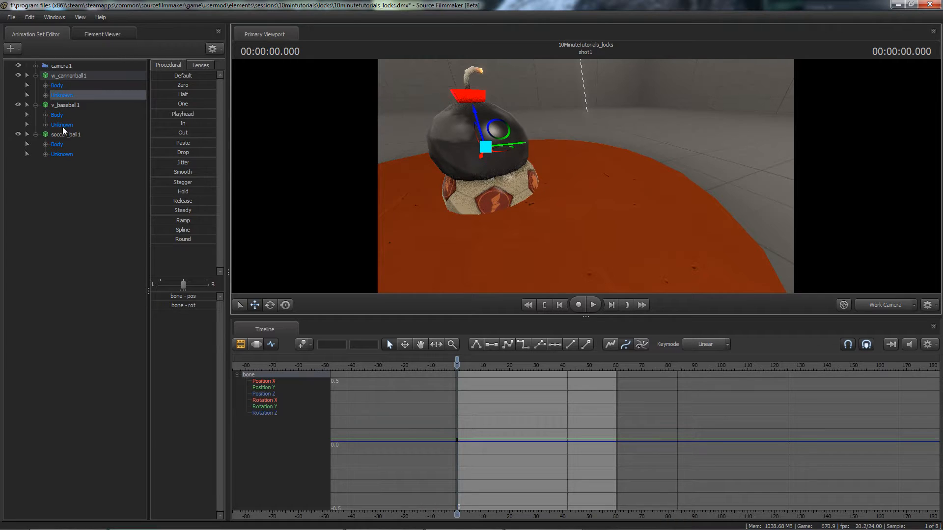
Move the soccer ball sideways off the orange platform using its Unknown bone group
left_click(63, 155)
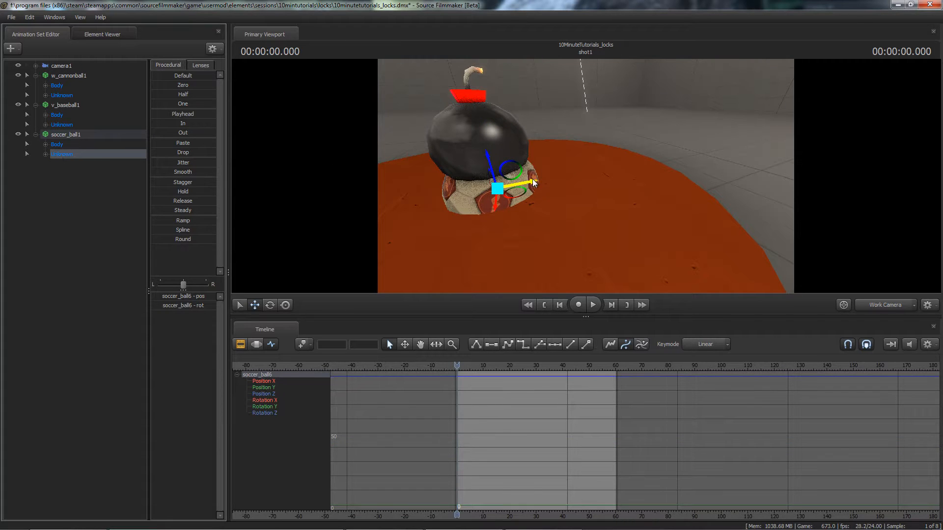
left_click_drag(533, 179, 703, 92)
left_click_drag(621, 152, 551, 201, "alt")
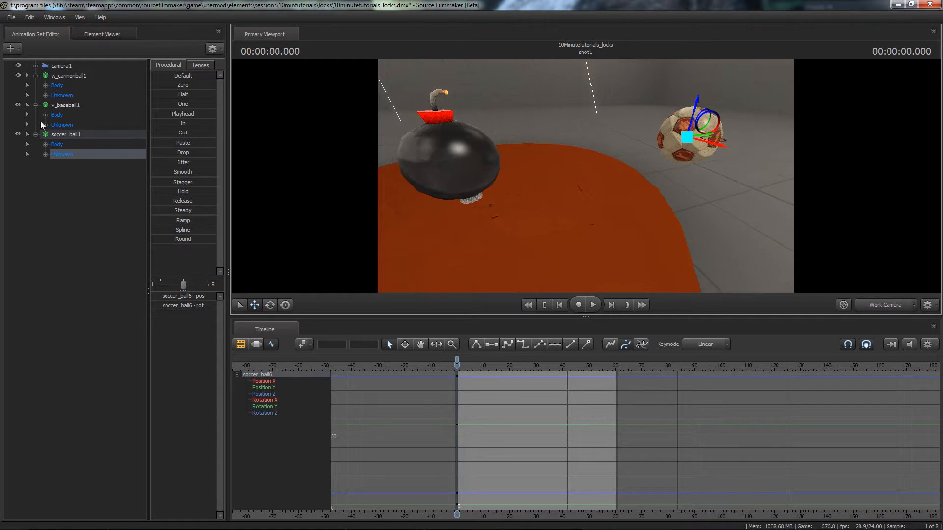
Move the baseball out from under the cannonball to a spot beside the soccer ball
left_click(61, 124)
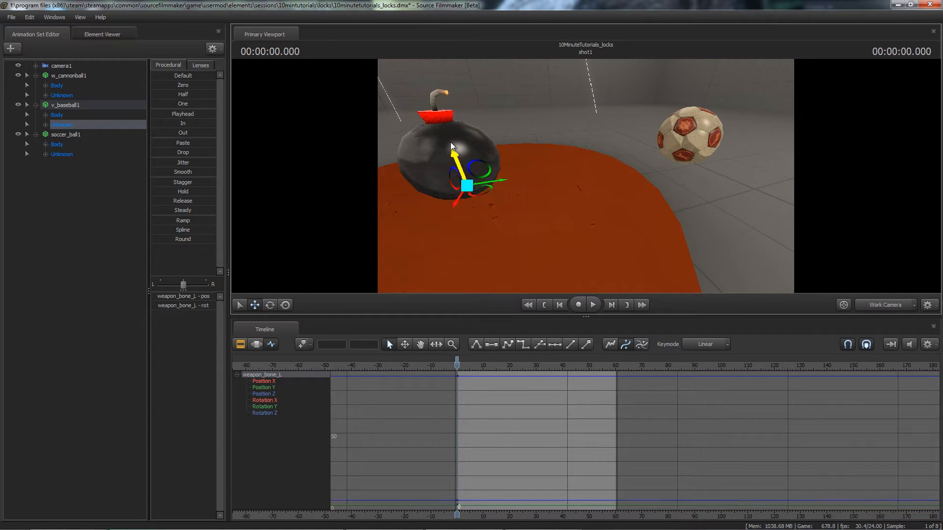
left_click_drag(454, 156, 578, 170)
key("w")
left_click_drag(629, 143, 612, 153)
key("s")
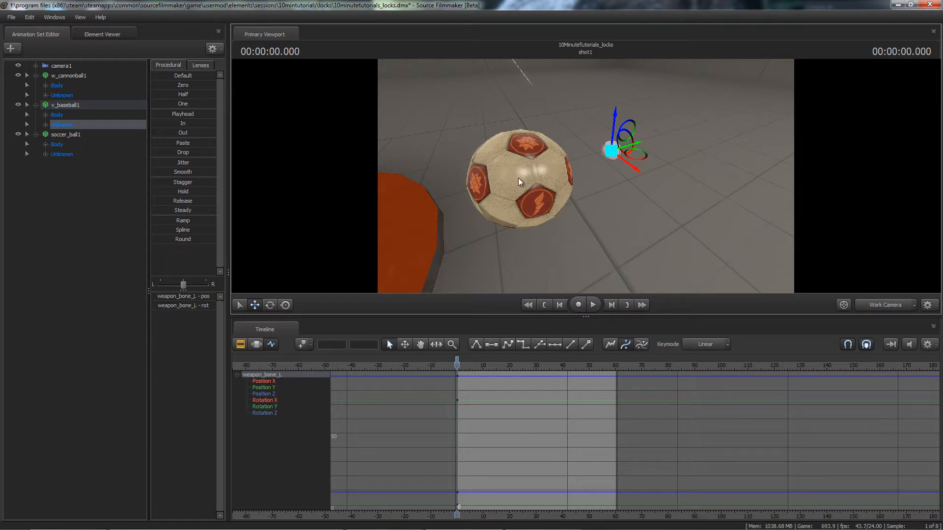
left_click_drag(518, 179, 586, 175)
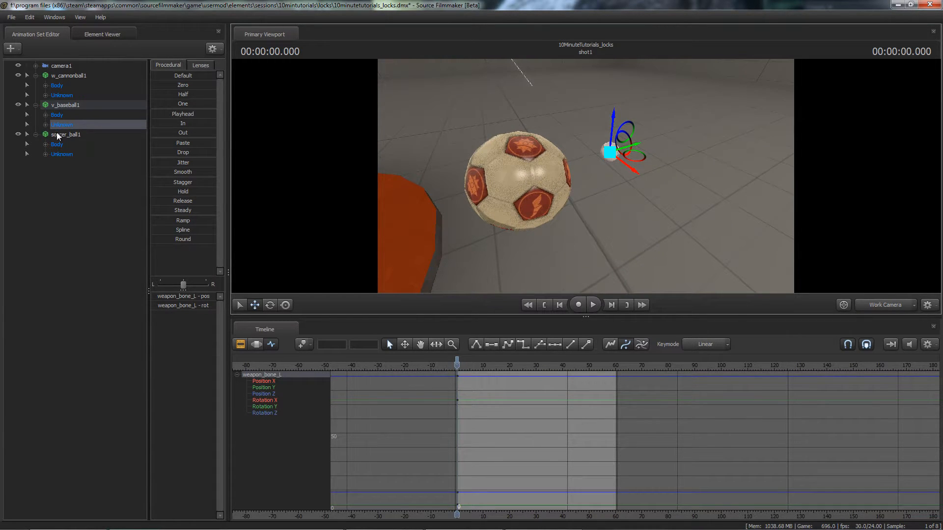
Reorder the animation sets so that soccer_ball1 sits above v_baseball1
left_click_drag(57, 134, 56, 105)
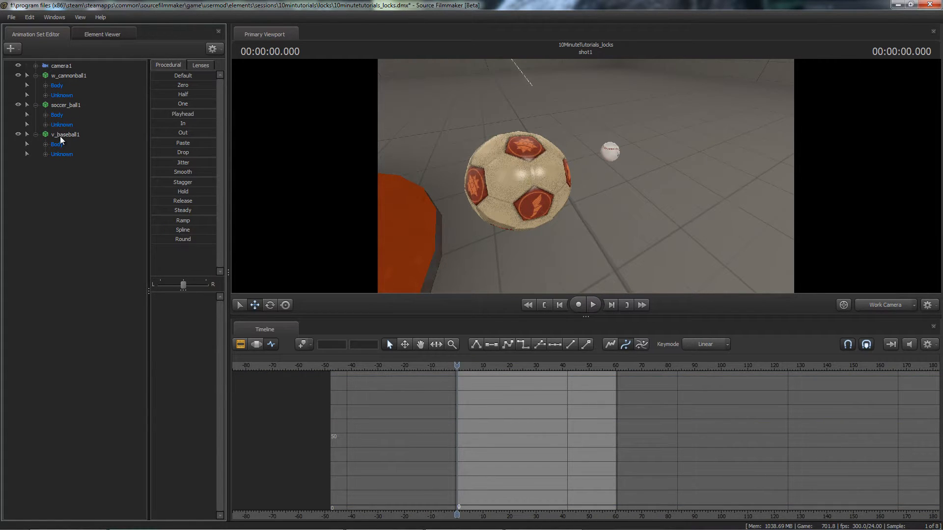
key("s")
left_click_drag(585, 176, 585, 176)
key("w")
key("s")
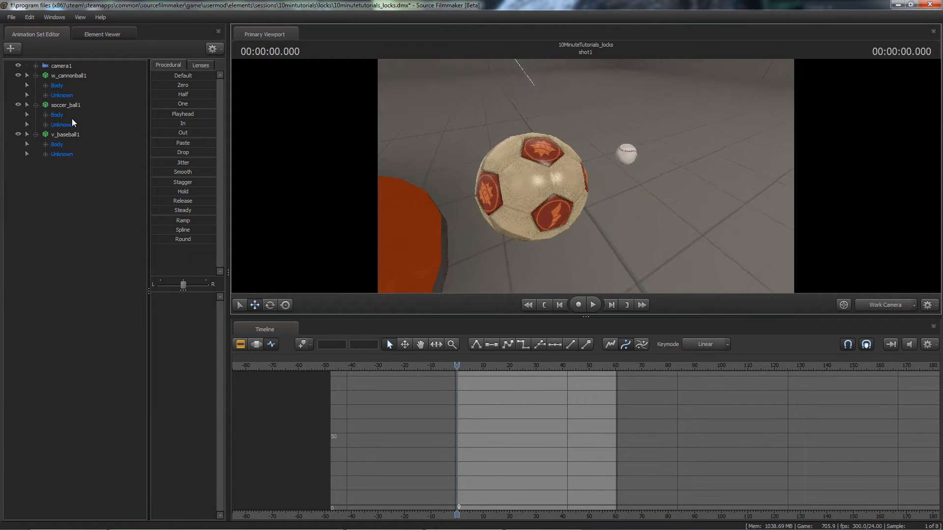
Lock only the pos channel of the baseball's weapon_bone_L to the soccer_ball6 bone
left_click(45, 125)
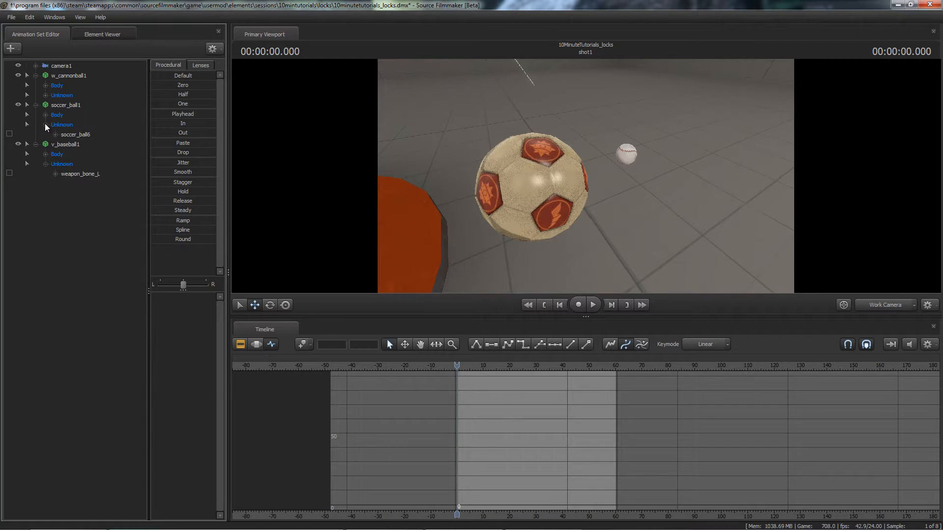
left_click(46, 183)
left_click(69, 134)
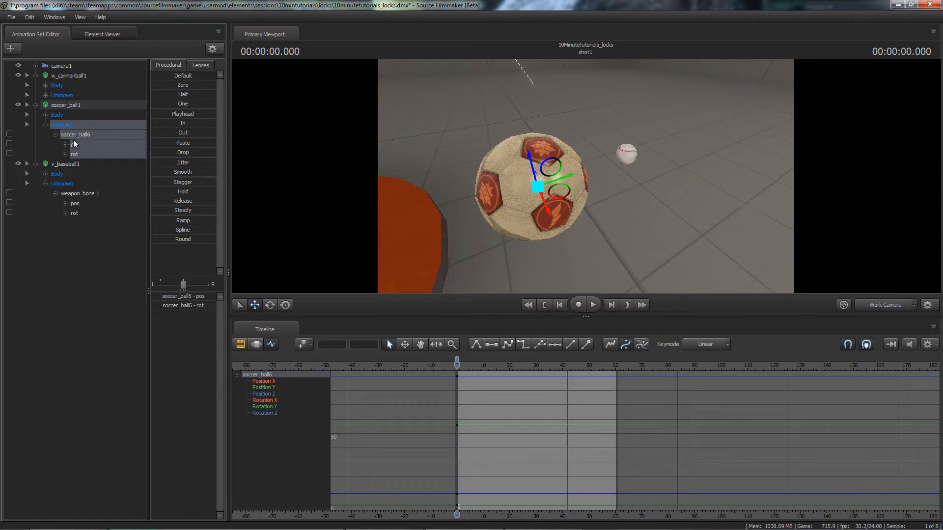
left_click_drag(75, 134, 78, 213)
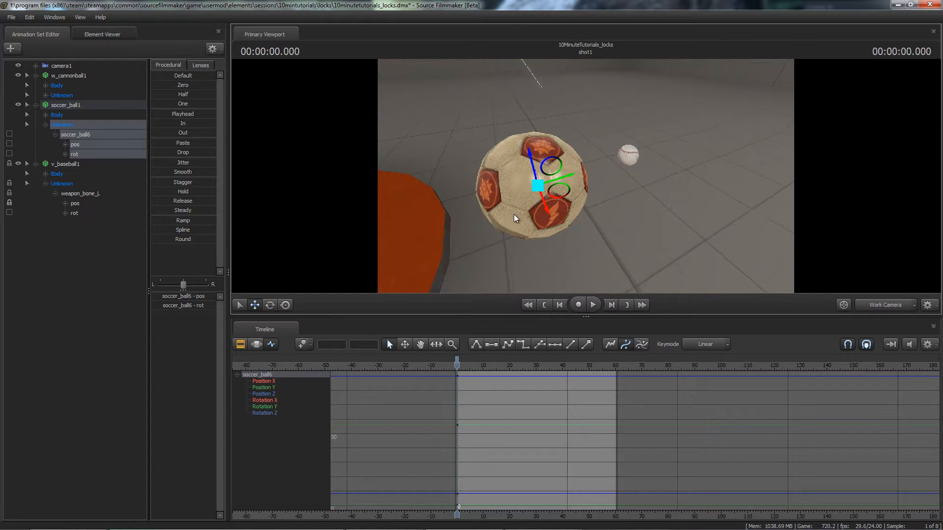
Try moving and rotating the soccer ball to test the baseball's position lock, undoing each change
mouse_move(514, 215)
left_mouse_down("alt")
mouse_move(595, 157)
mouse_move(604, 187)
mouse_move(552, 172)
mouse_move(527, 201)
left_mouse_up("alt")
key("ctrl+z")
key("e")
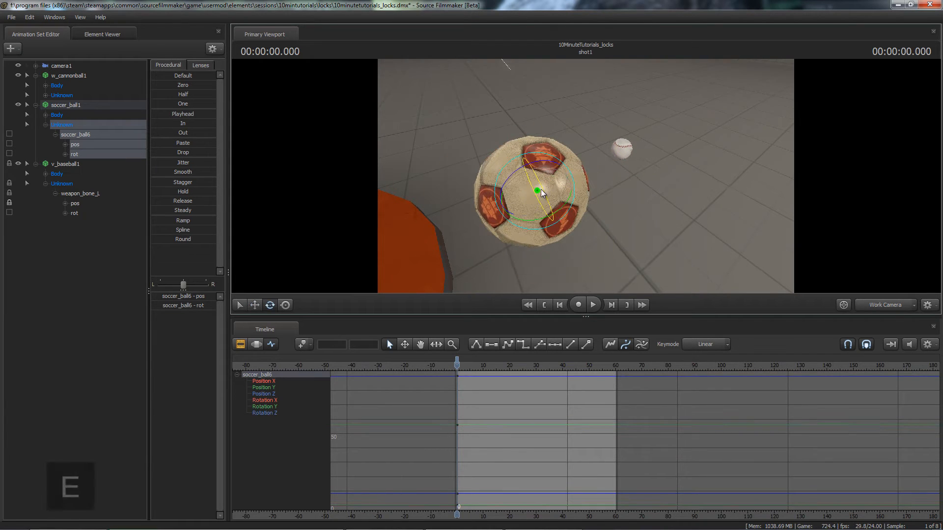
left_click_drag(509, 162, 565, 209)
key("ctrl+z")
key("ctrl+z")
Inspect the soccer ball and the locked baseball from several angles, selecting each bone in turn to compare their axes
right_click_drag(599, 229, 585, 175, "alt")
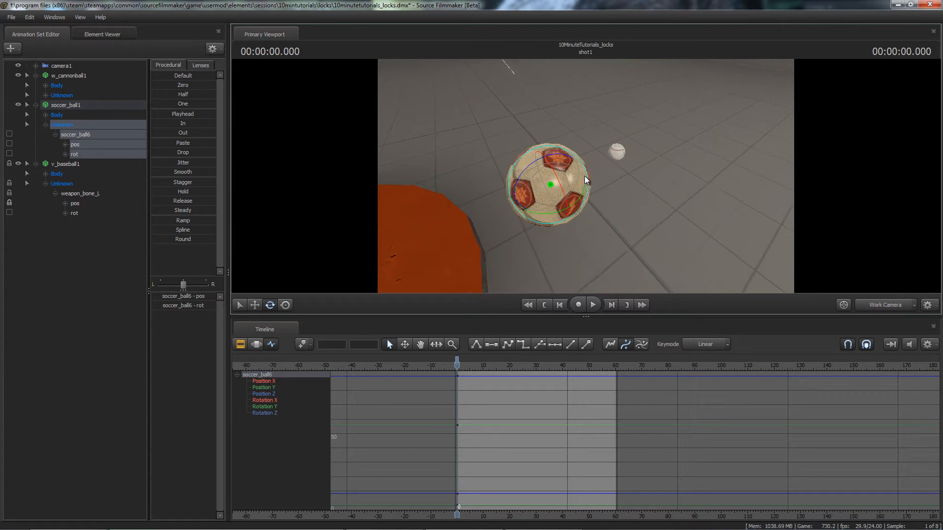
left_click_drag(585, 175, 573, 175, "alt")
right_click_drag(573, 175, 576, 158, "alt")
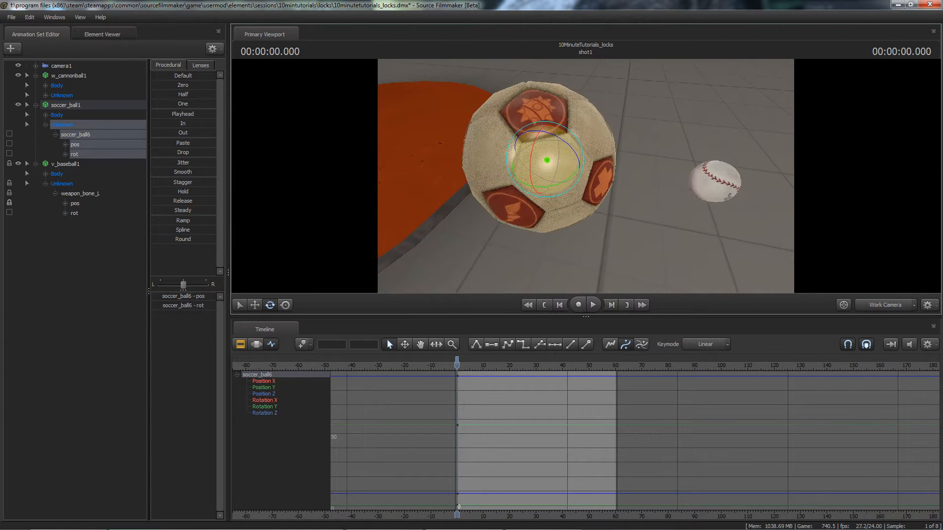
left_click_drag(575, 158, 560, 164, "alt")
key("w")
right_click_drag(561, 164, 582, 183, "alt")
left_click_drag(583, 183, 585, 176, "alt")
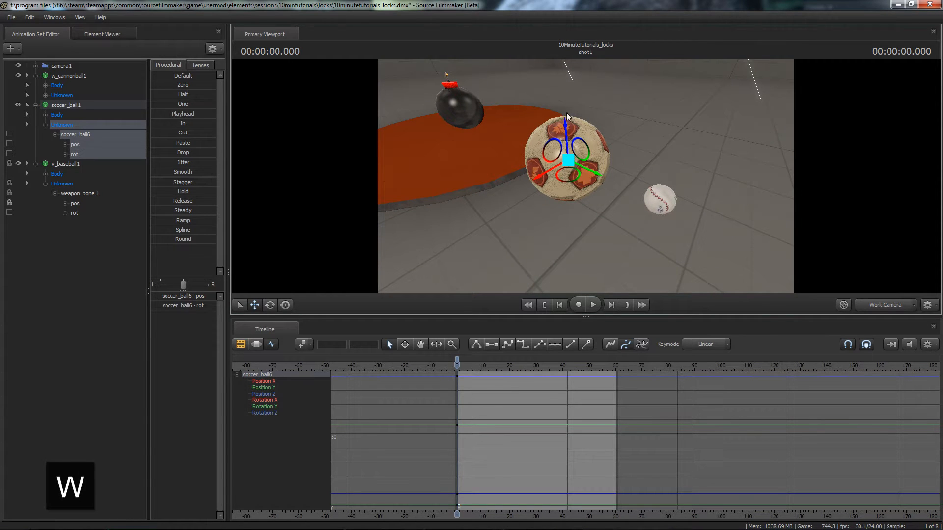
left_click(660, 202, "ctrl")
left_click_drag(659, 201, 599, 189, "alt")
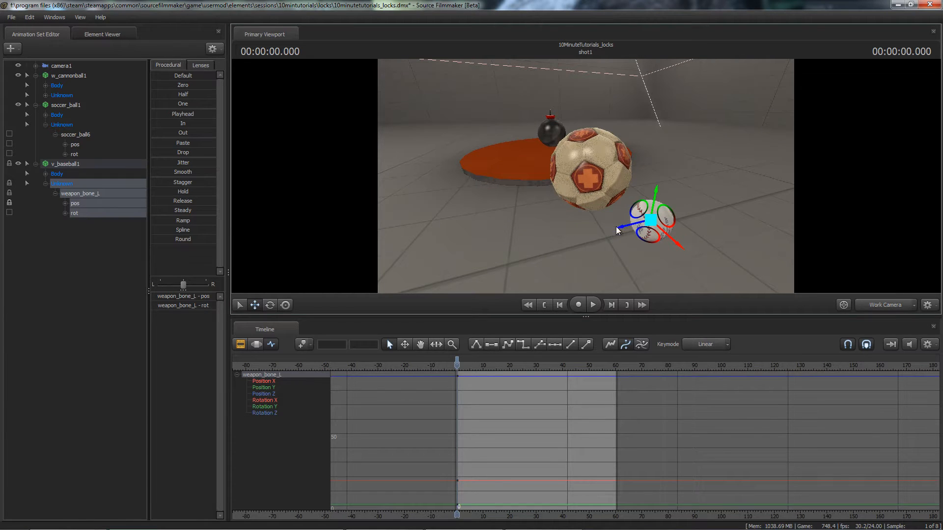
left_click_drag(615, 226, 583, 175, "alt")
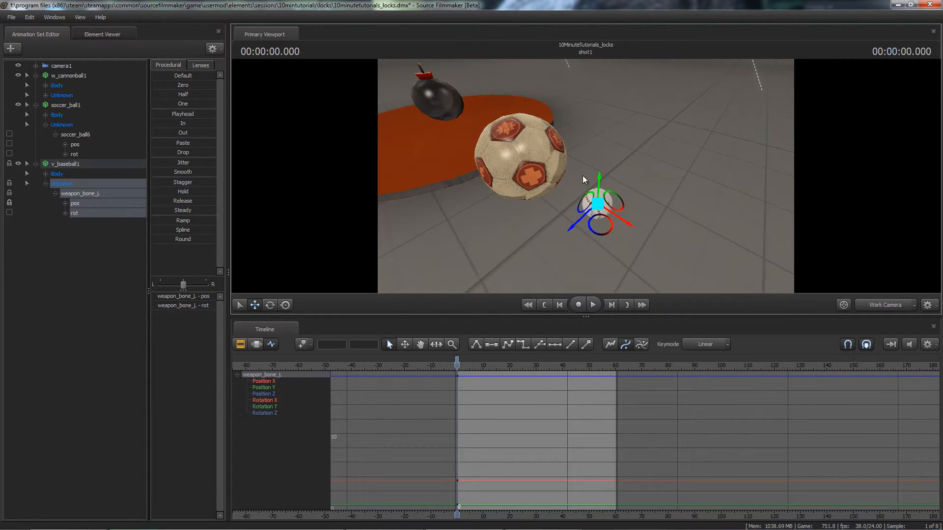
left_click(523, 158, "ctrl")
left_click_drag(518, 181, 582, 151, "alt")
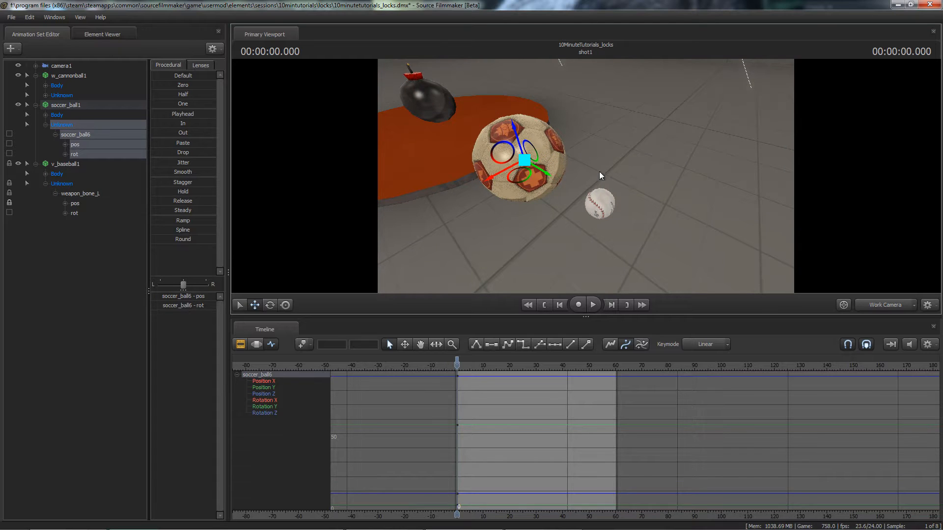
left_click(599, 202, "ctrl")
left_click_drag(599, 201, 596, 193, "alt")
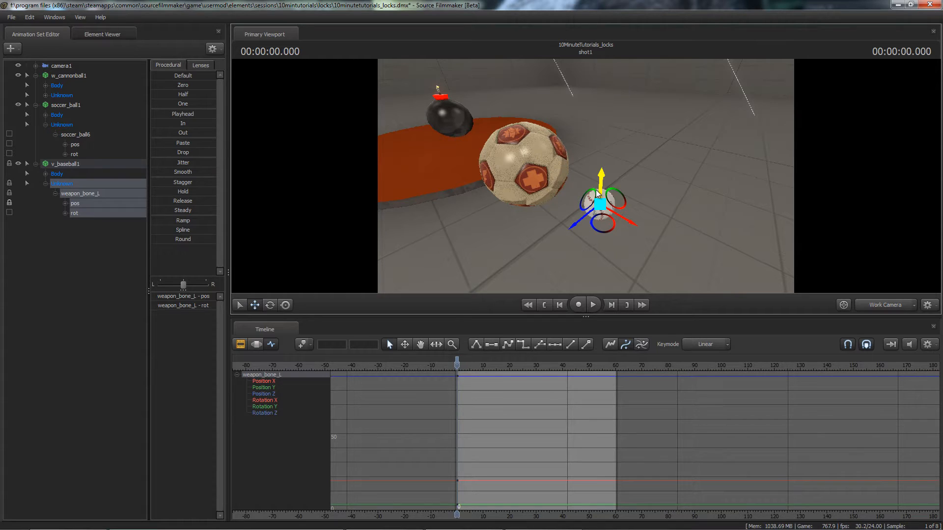
Rotate the soccer ball's bone about one axis to a new orientation
left_click(528, 166, "ctrl")
key("e")
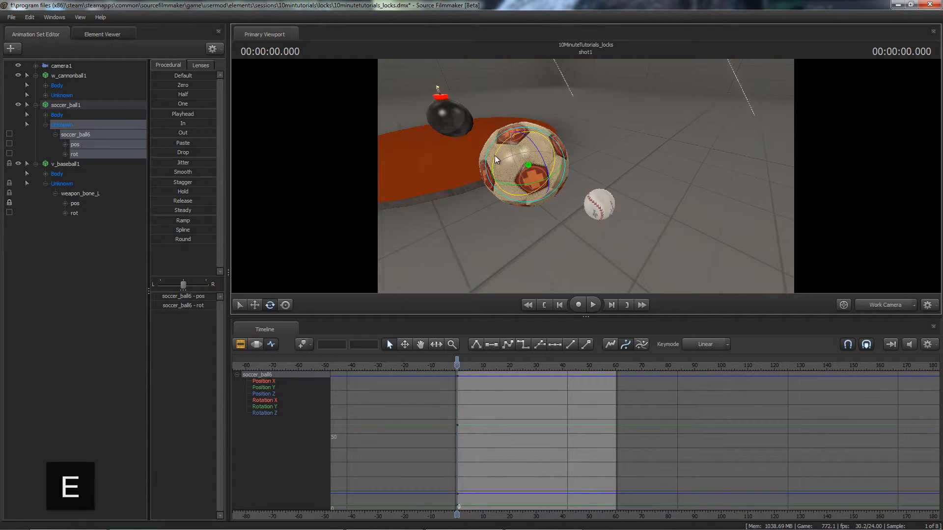
left_click_drag(493, 155, 551, 147)
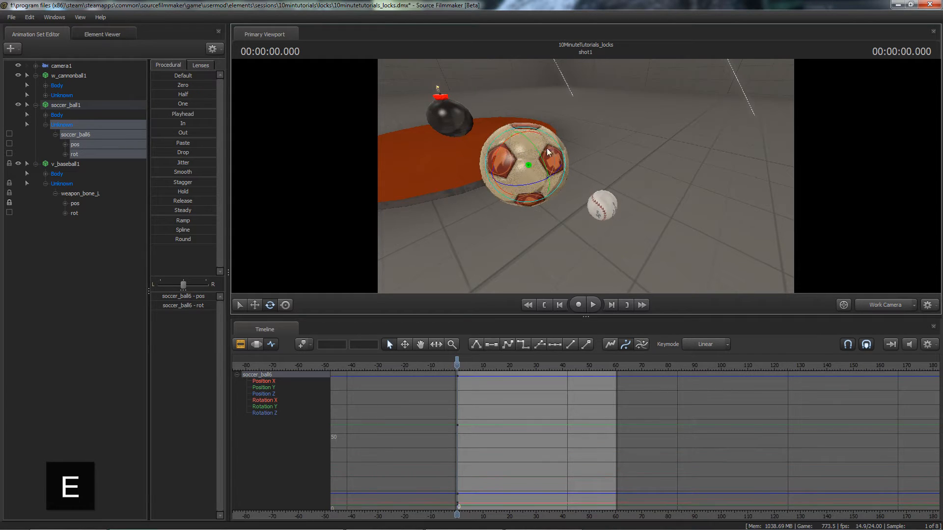
Compare the move axes of the baseball and the rotated soccer ball from several angles
left_click(602, 202, "ctrl")
key("w")
left_click_drag(603, 202, 589, 189, "alt")
middle_click_drag(593, 109, 591, 141, "alt")
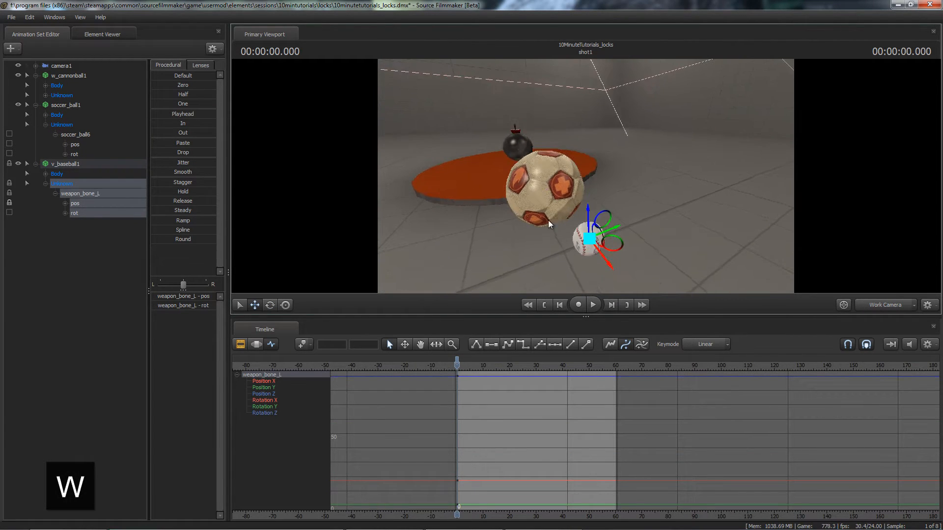
left_click(545, 198, "ctrl")
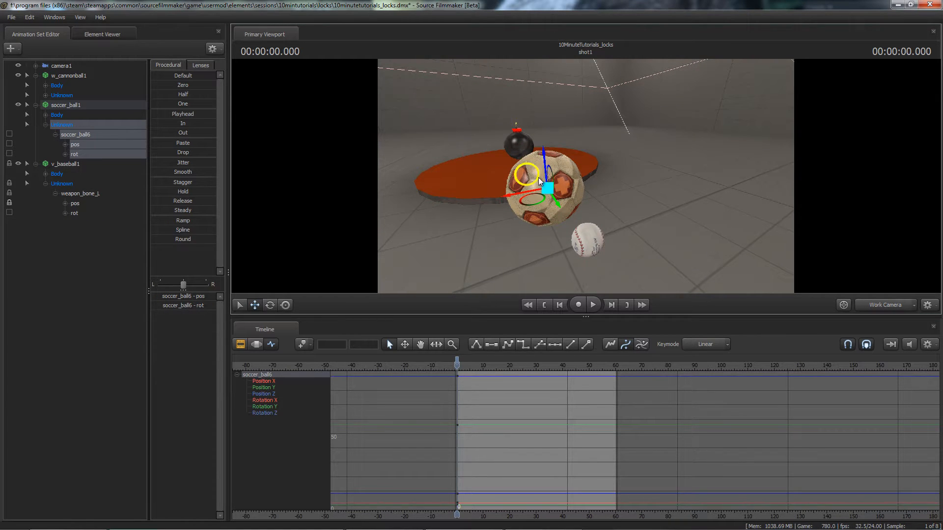
left_click_drag(575, 177, 586, 178, "alt")
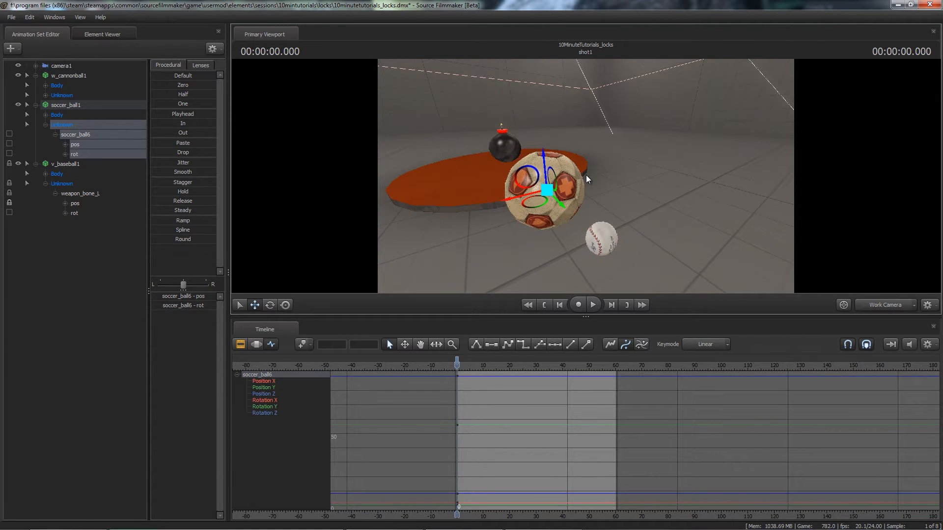
left_click_drag(579, 173, 587, 176, "alt")
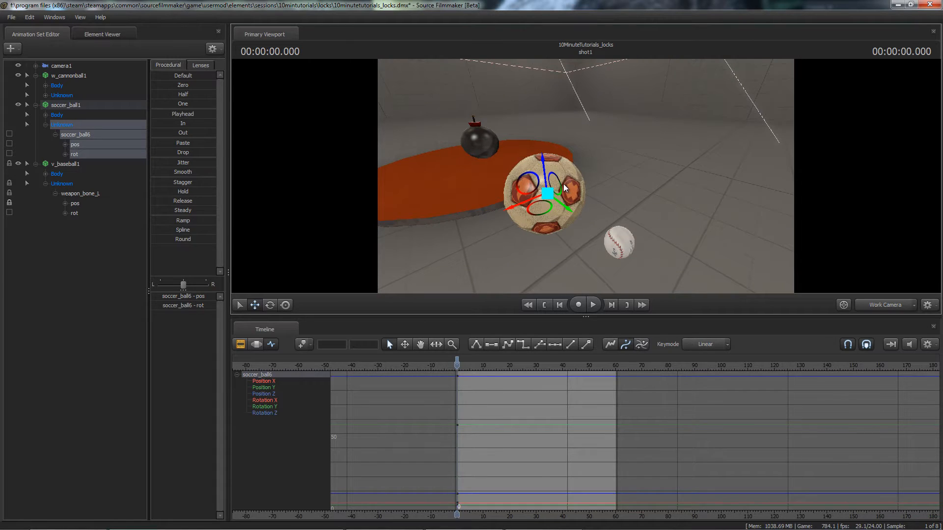
Try nudging the soccer ball with the move manipulator and undo it
mouse_move(540, 208)
left_mouse_down()
mouse_move(561, 200)
mouse_move(546, 210)
left_mouse_up()
key("ctrl+z")
left_click_drag(578, 183, 587, 177, "alt")
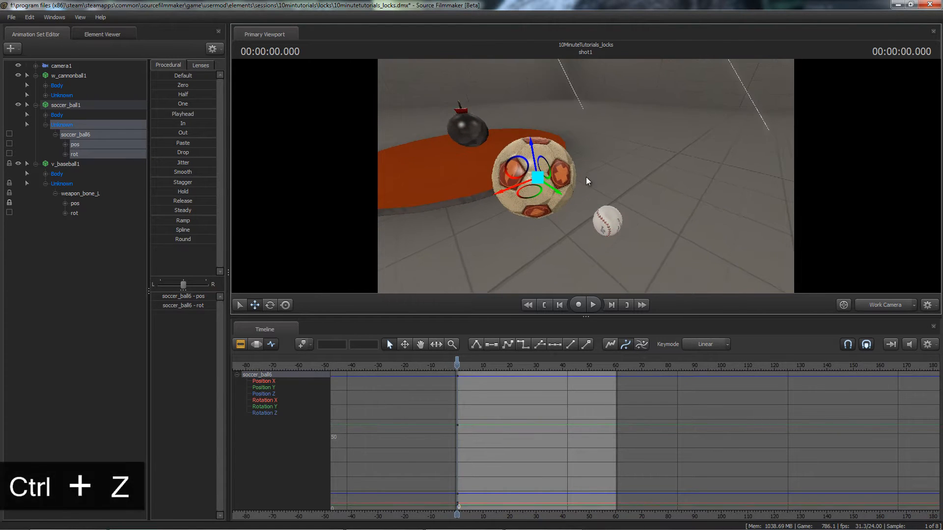
Select the locked baseball and examine its axes relative to the soccer ball before picking the soccer ball again
left_click(603, 221)
left_click_drag(603, 222, 558, 154, "alt")
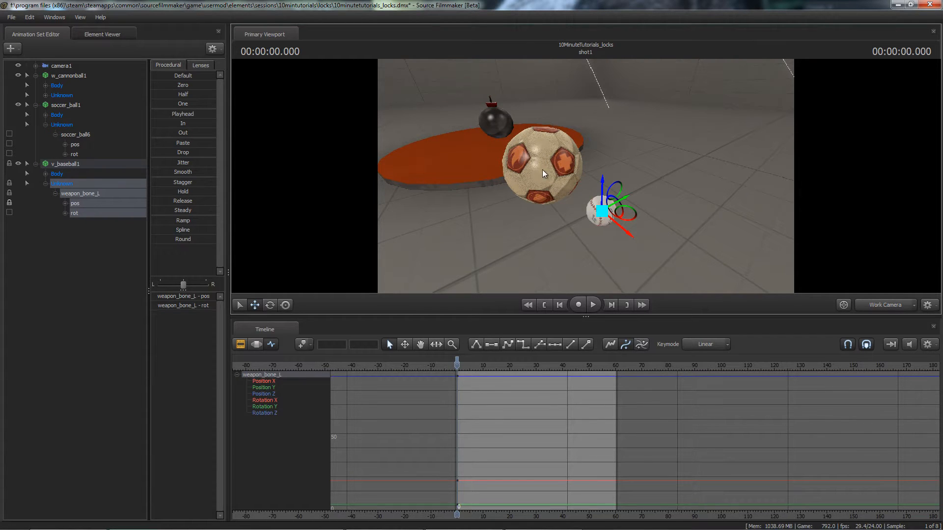
left_click_drag(542, 176, 586, 178, "alt")
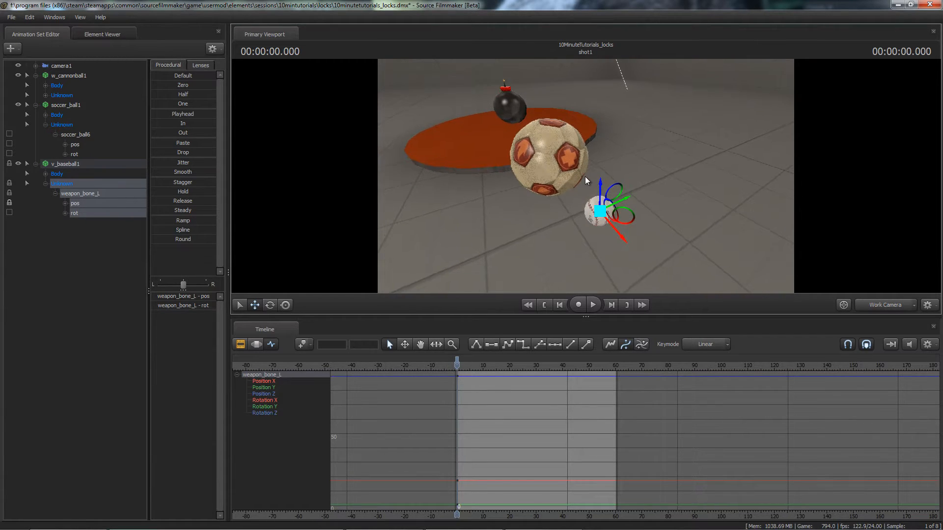
left_click(562, 157)
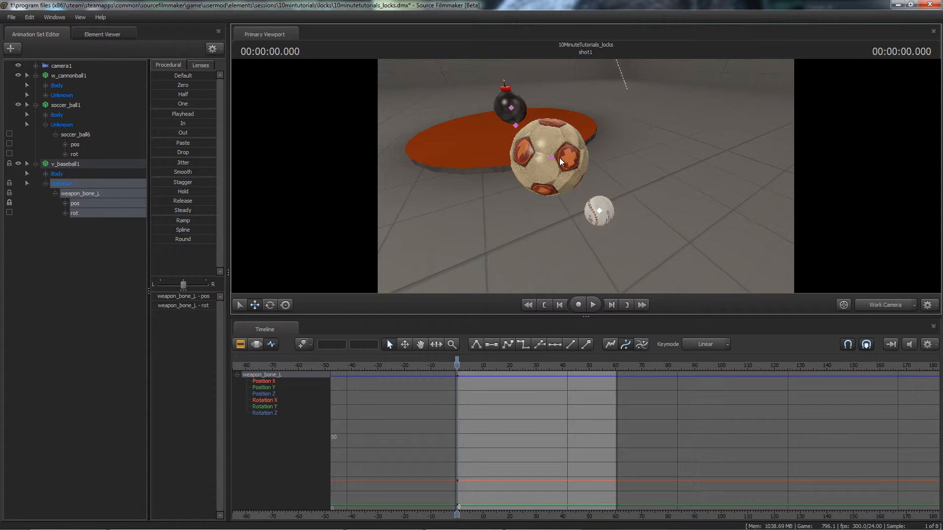
Examine the soccer ball's and the locked baseball's move axes from several angles, selecting the baseball
left_click_drag(562, 155, 583, 178, "alt")
scroll(585, 175, "up", 2)
scroll(585, 176, "down", 1)
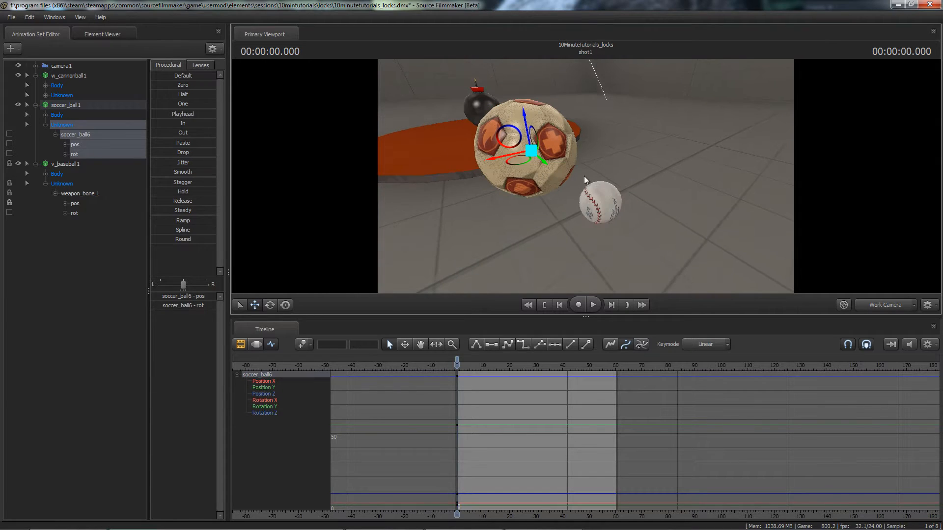
left_click(600, 204)
key("ctrl+z")
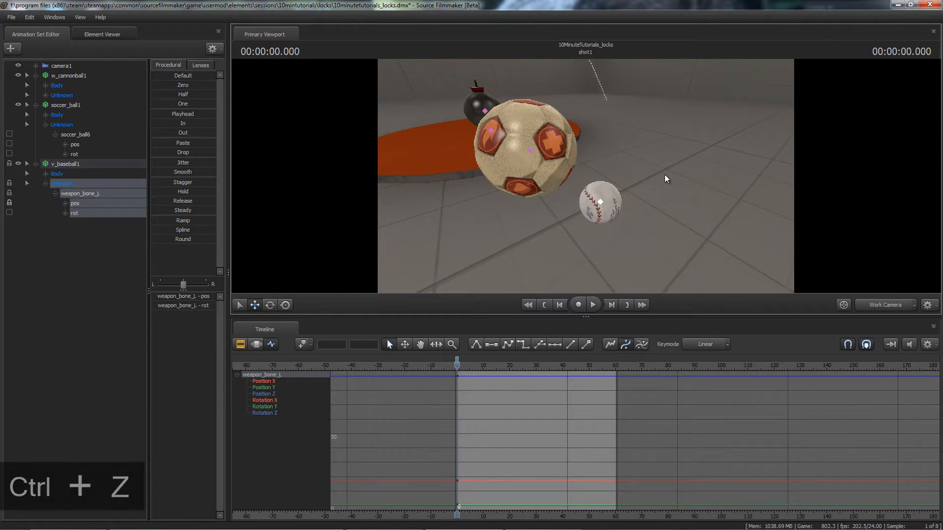
left_click_drag(594, 202, 573, 175, "alt")
right_click_drag(573, 175, 580, 177, "alt")
left_click_drag(581, 180, 576, 185, "alt")
right_click_drag(576, 185, 586, 202, "alt")
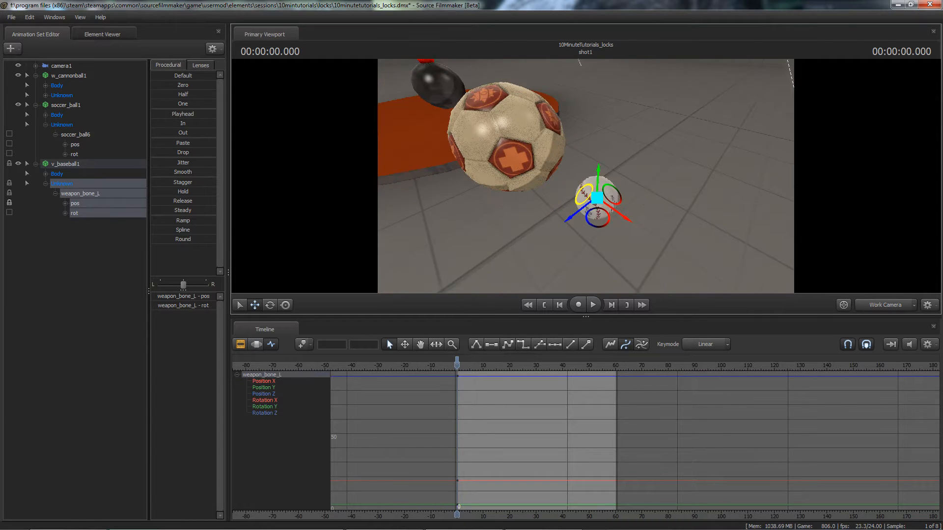
Switch the baseball's manipulator to Global Axes, compare it with the soccer ball's, and switch Global Axes off again
right_click(600, 201)
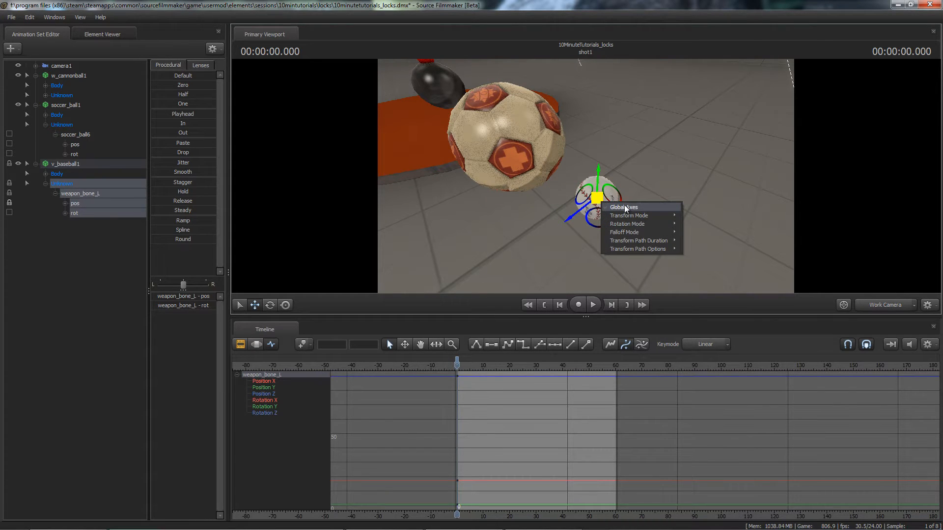
left_click(636, 209)
left_click_drag(635, 207, 592, 186, "alt")
left_click(525, 152)
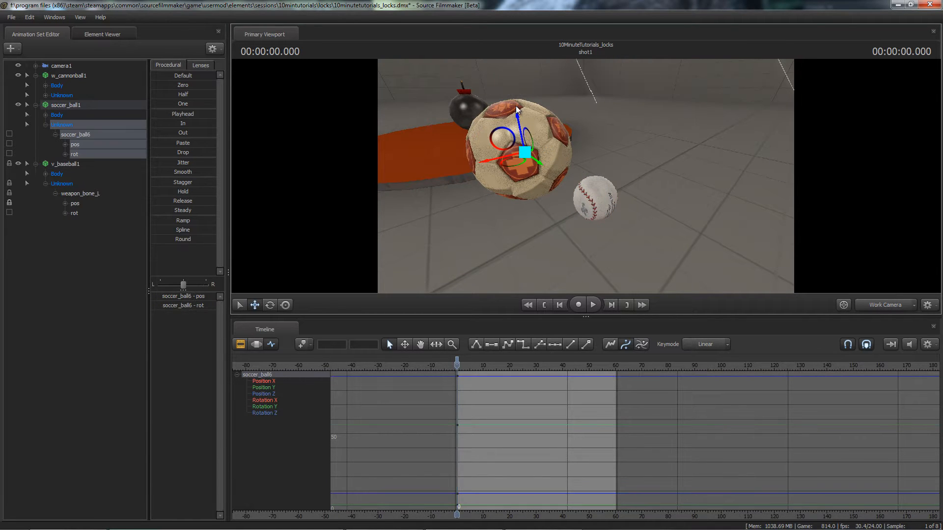
left_click(596, 197)
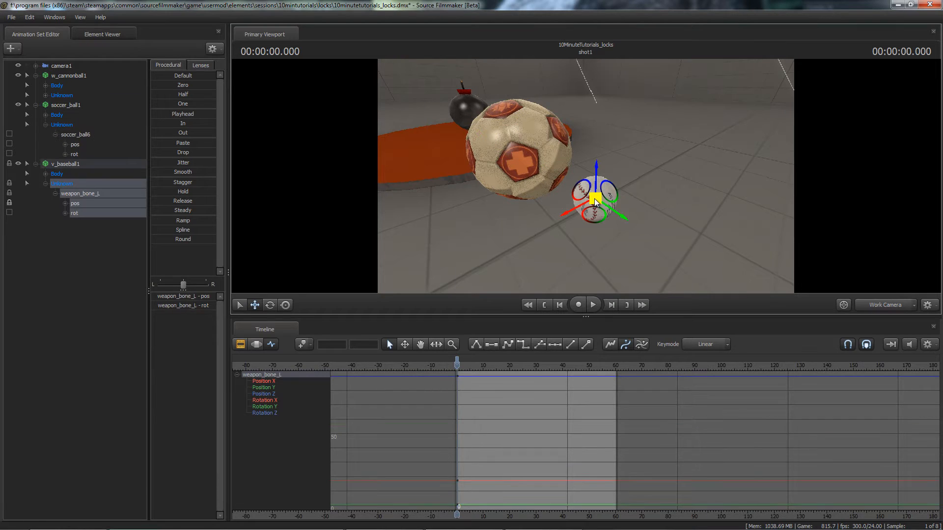
right_click(594, 199)
left_click(623, 203)
Examine the baseball's rotation manipulator and its rot control relative to the soccer ball from several angles
left_click_drag(615, 204, 570, 178, "alt")
key("e")
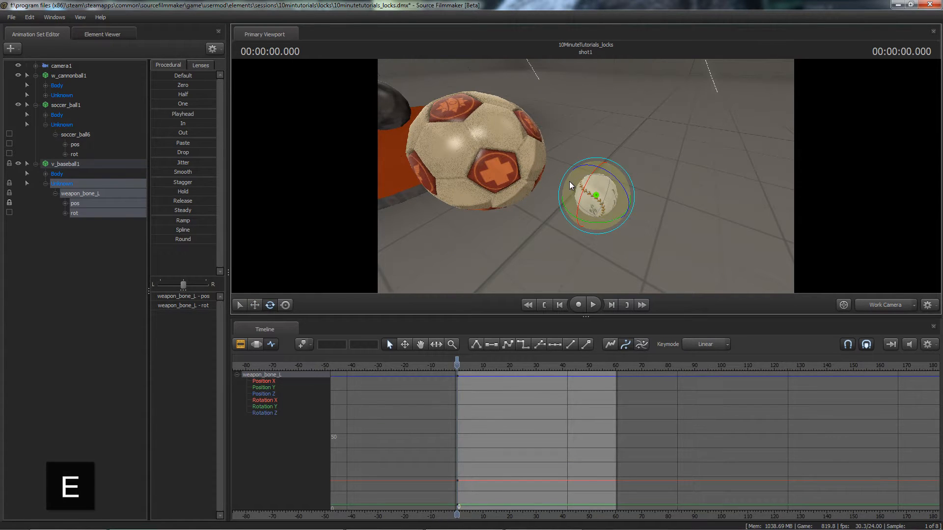
left_click_drag(537, 178, 570, 179, "alt")
right_click_drag(570, 180, 585, 176, "alt")
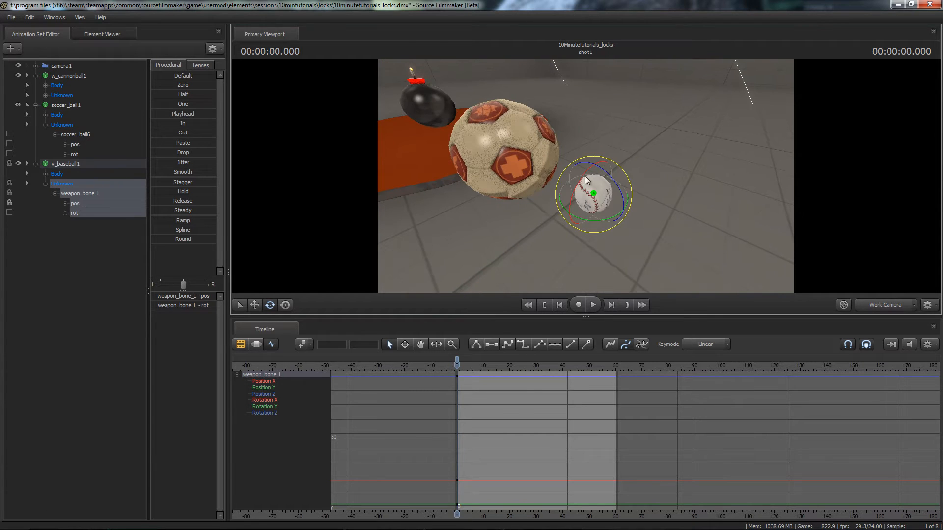
left_click(74, 214)
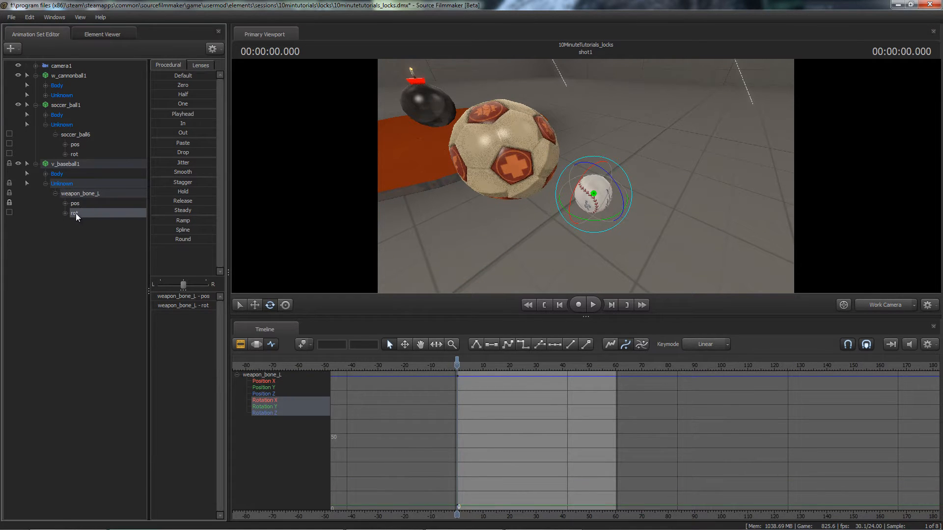
left_click_drag(543, 182, 565, 182, "alt")
right_click_drag(565, 181, 558, 189, "alt")
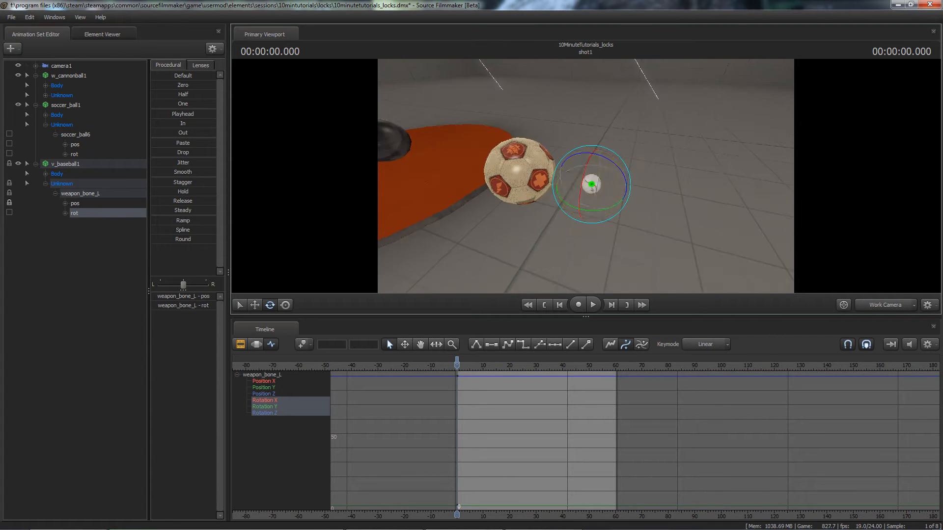
left_click_drag(558, 189, 575, 179, "alt")
right_click_drag(575, 179, 561, 194, "alt")
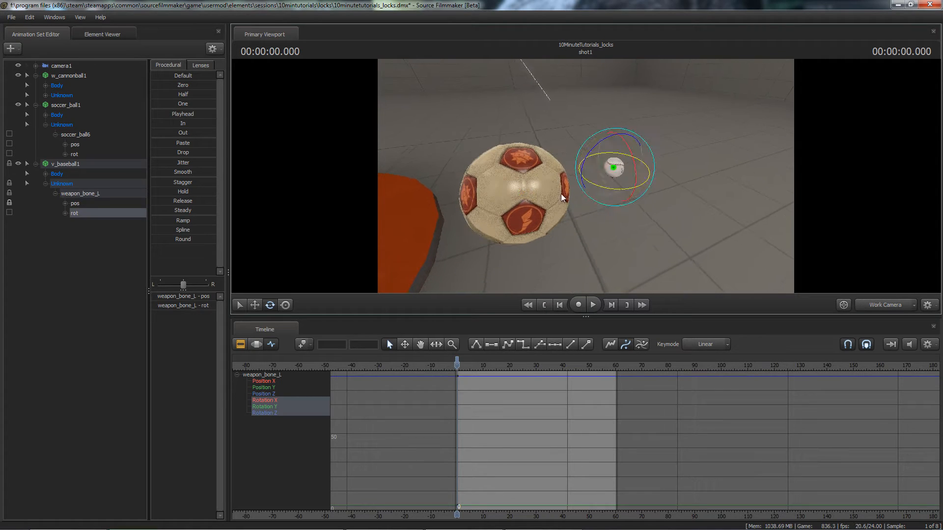
Isolate the soccer ball's Rotation Z curve and set its key at frame 0 to 0
left_click(517, 197)
left_click_drag(521, 193, 566, 189)
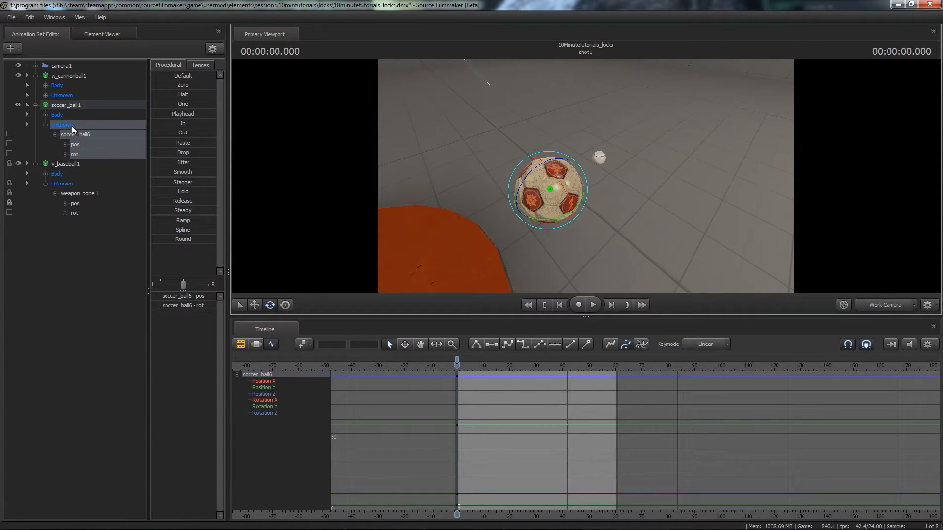
left_click(78, 154)
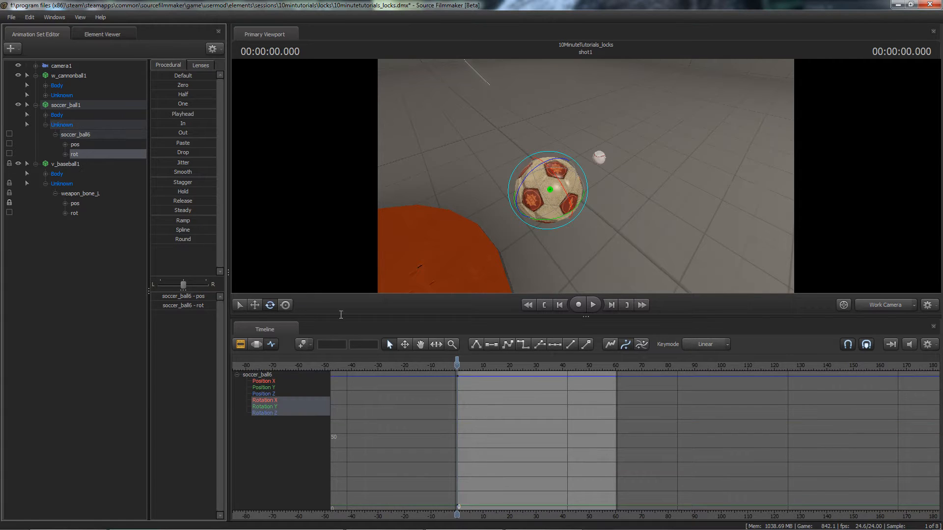
left_click(267, 413)
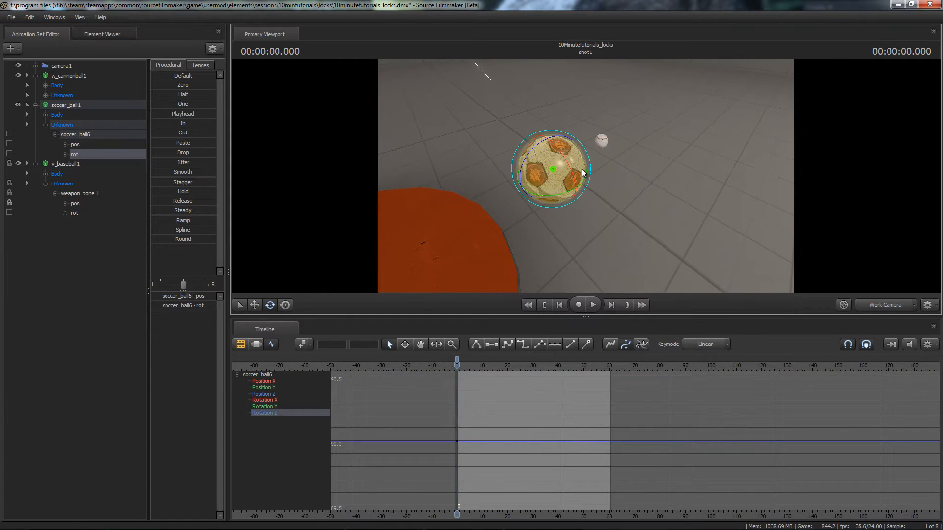
left_click_drag(558, 196, 567, 199)
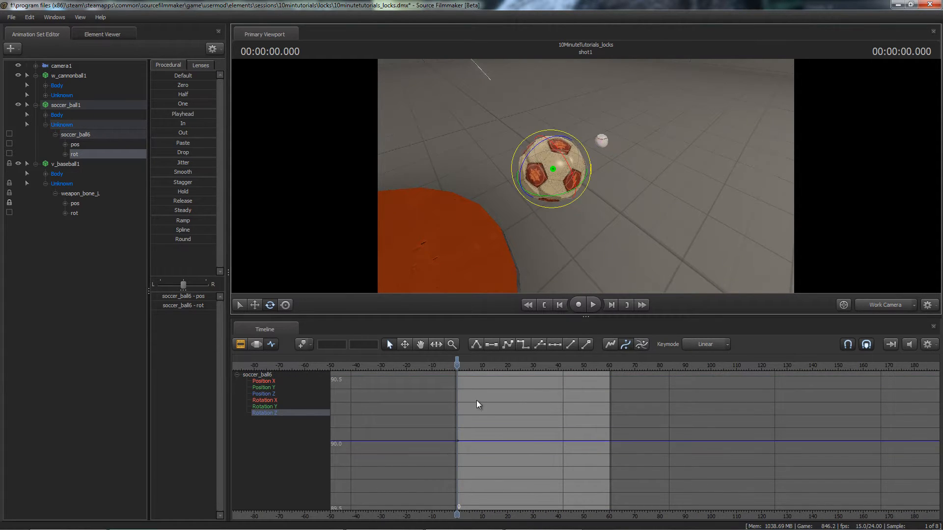
key("ctrl+z")
key("Return")
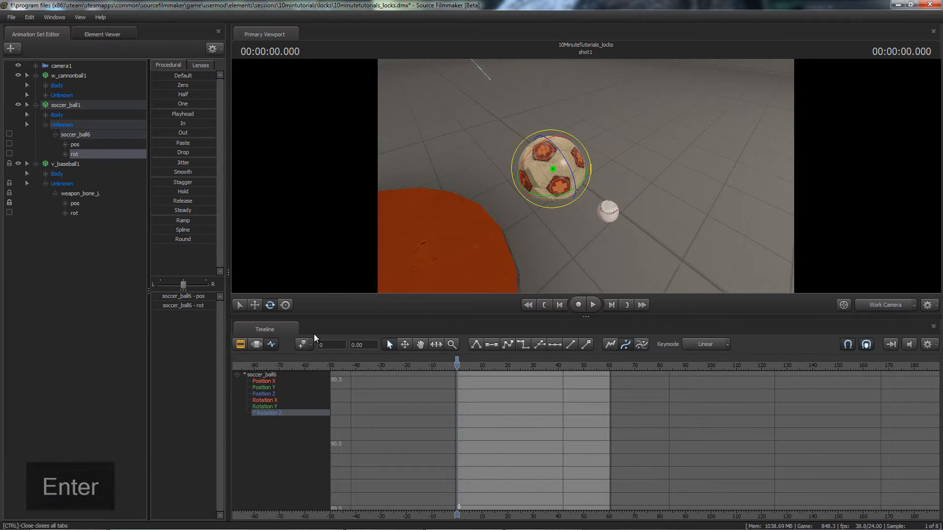
key("f")
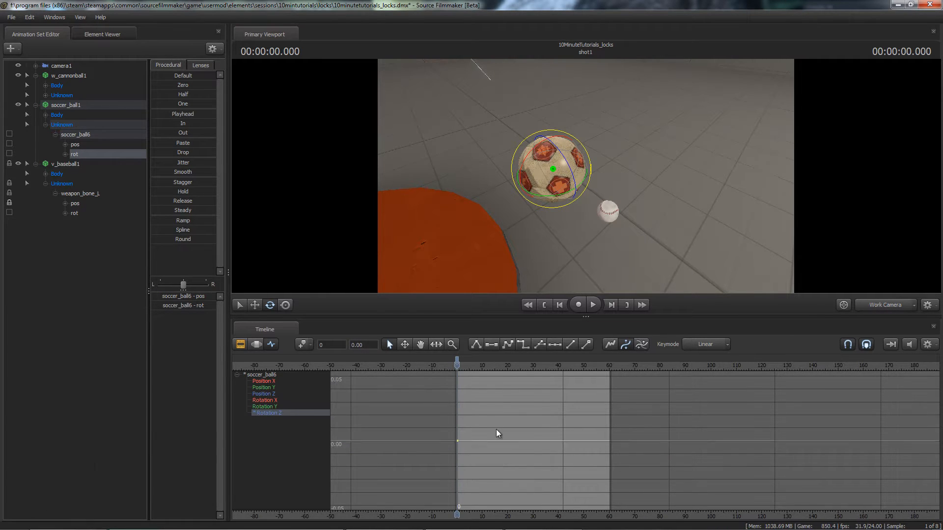
Add a Rotation Z key for the soccer ball at frame 1439, the end of the shot, with the value 720
mouse_move(539, 419)
right_mouse_down("alt")
mouse_move(600, 429)
mouse_move(546, 425)
right_mouse_up("alt")
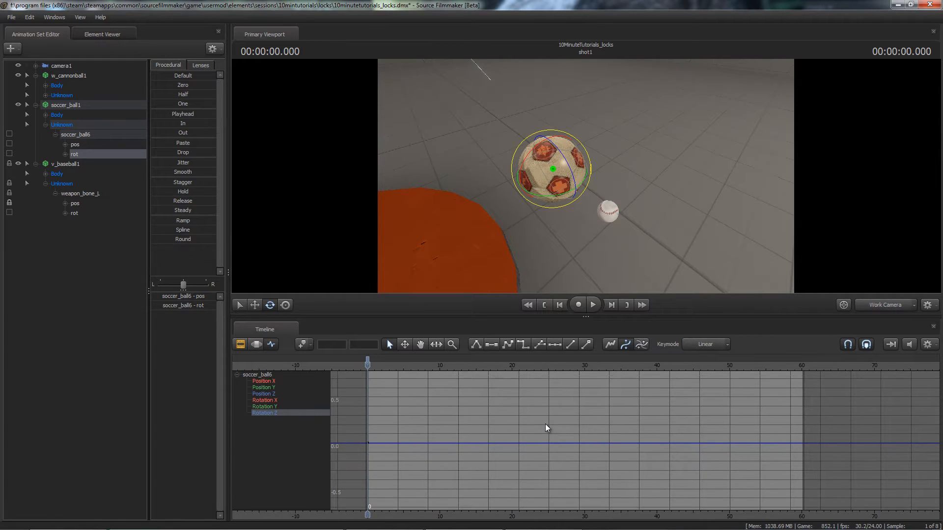
key("End")
key("Down")
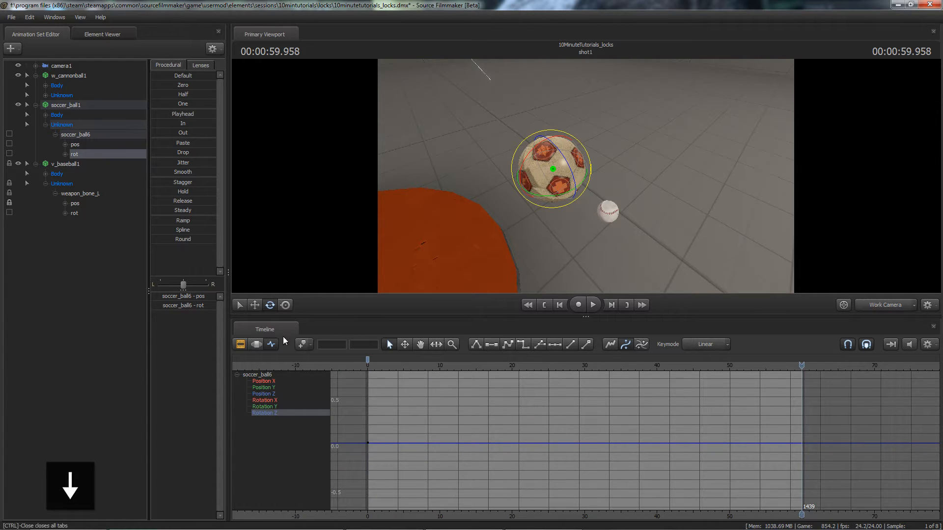
left_click_drag(776, 423, 839, 467)
type("720")
key("Return")
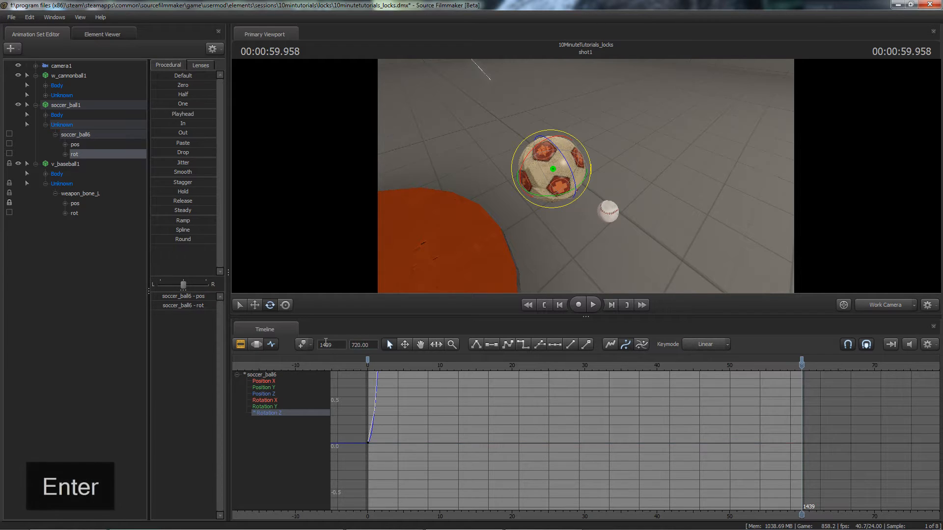
Select both Rotation Z keys of the soccer ball and make the curve between them linear
left_click(481, 431)
key("f")
scroll(511, 426, "down", 3)
middle_click_drag(690, 428, 400, 440)
left_click_drag(687, 398, 372, 483)
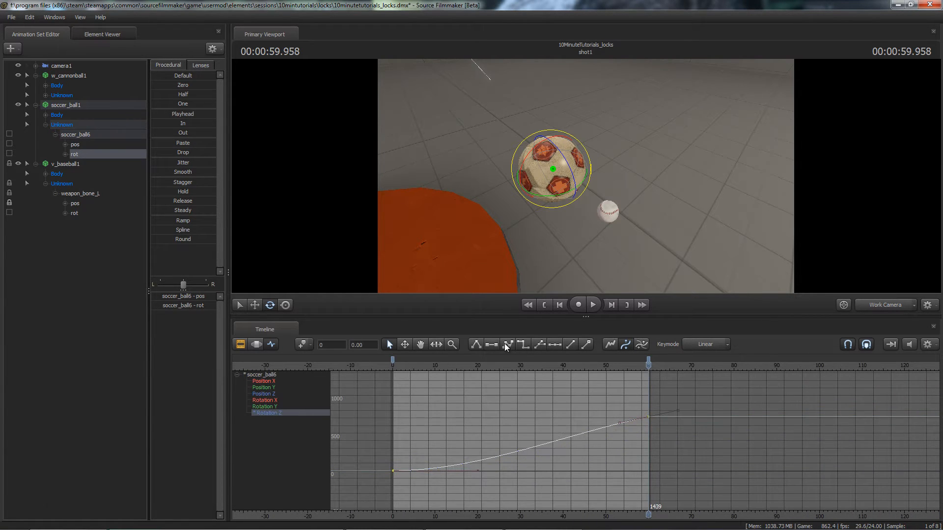
left_click(475, 344)
left_click(447, 394)
Play back the soccer ball's spin briefly and select the baseball to examine its motion path
key("space")
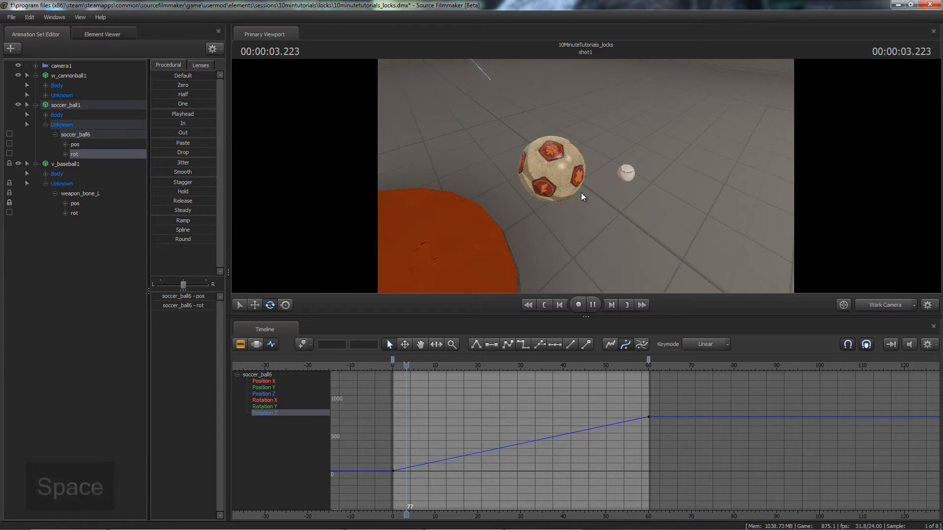
key("space")
left_click_drag(582, 192, 604, 194)
key("w")
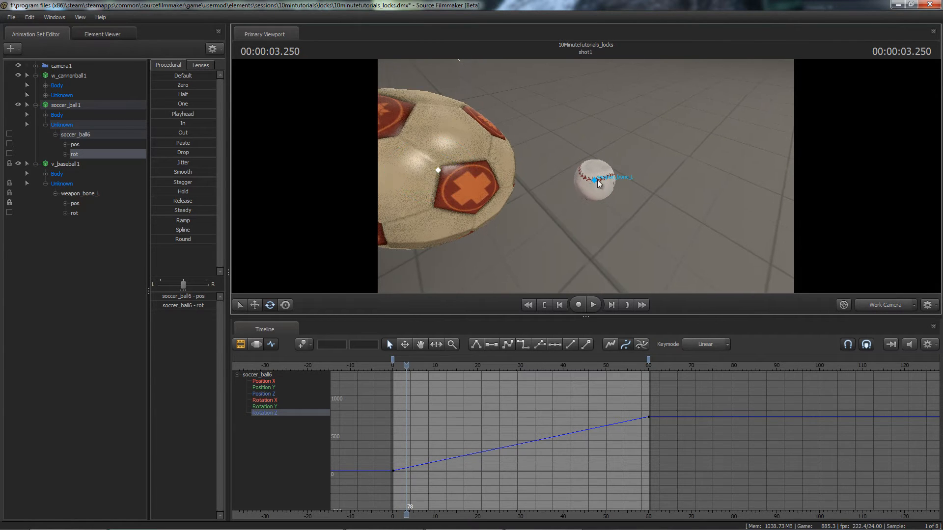
left_click(584, 176)
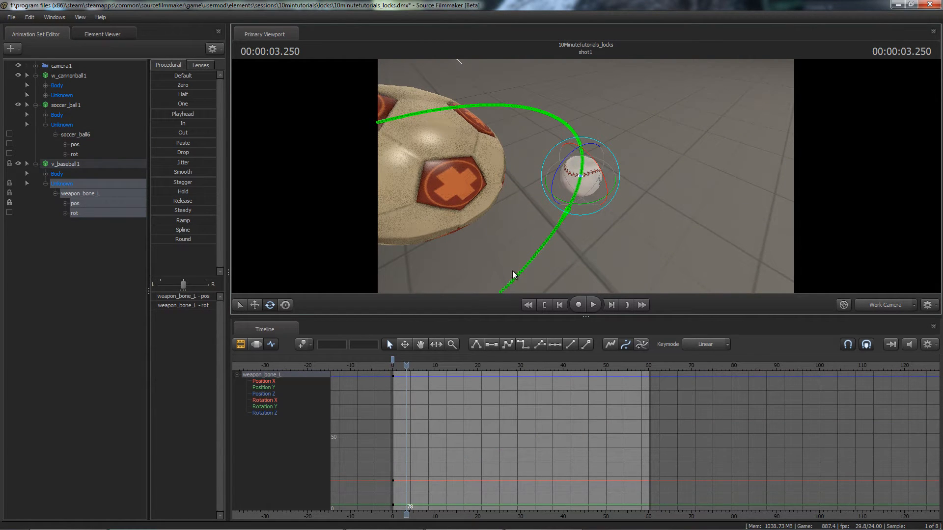
Isolate the baseball's Rotation Z curve and set its manipulator's rotation mode to Local
left_click(78, 215)
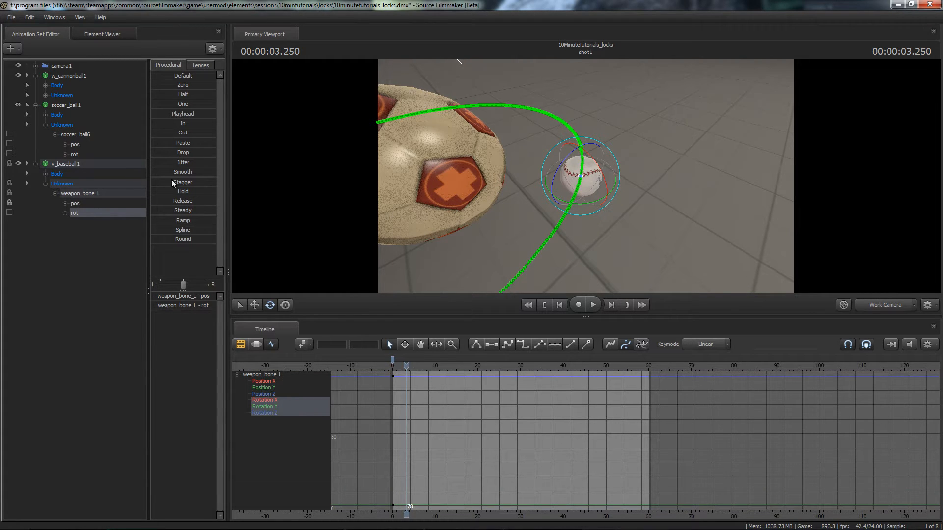
left_click(268, 414)
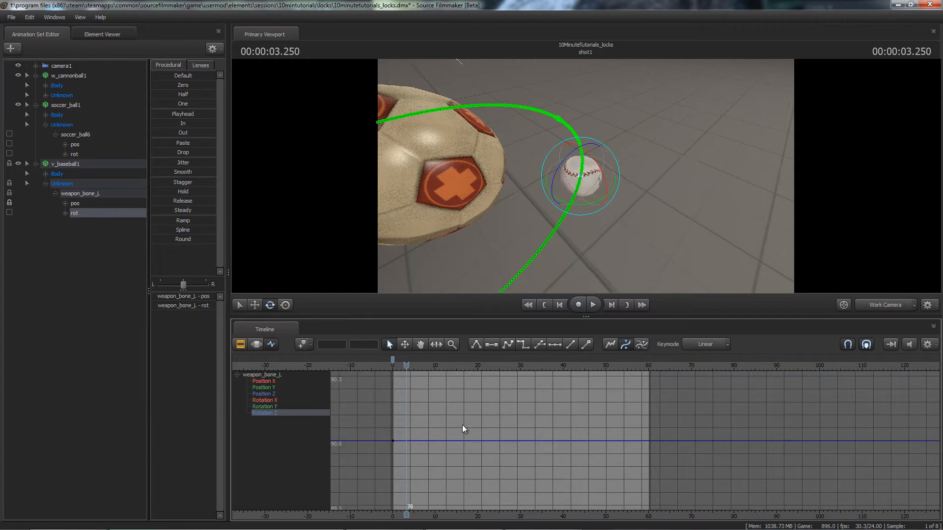
right_click(584, 179)
mouse_move(647, 193)
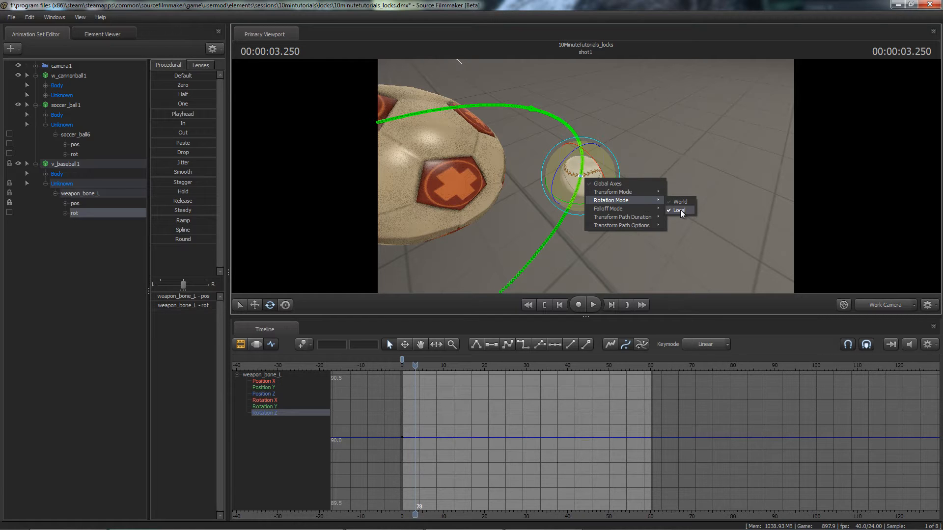
left_click(679, 210)
right_click(585, 178)
mouse_move(633, 199)
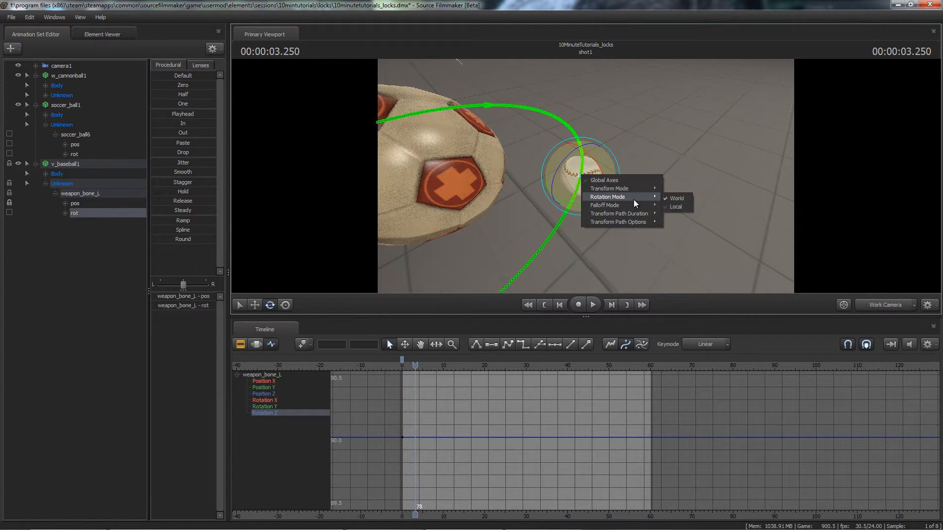
left_click(679, 206)
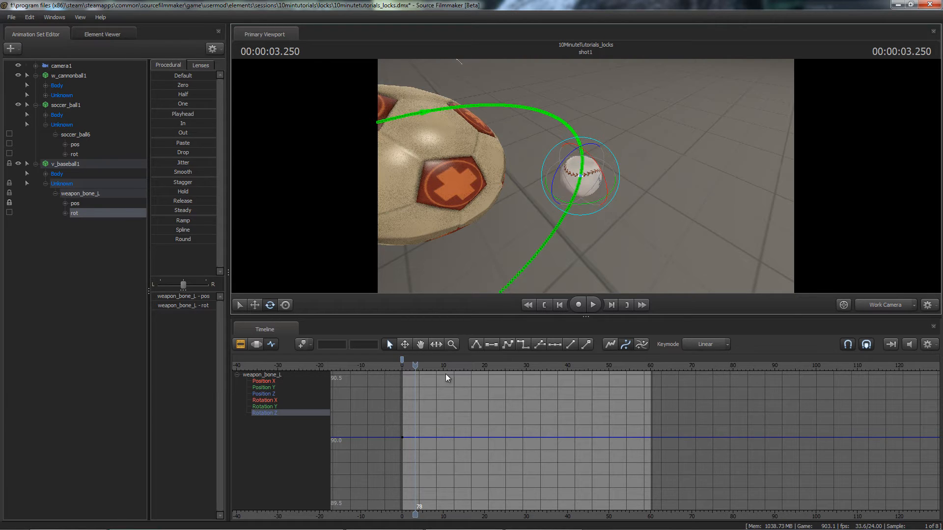
Add a Rotation Z key for the baseball at frame 1439 and set its frame 0 key to 0
key("Up")
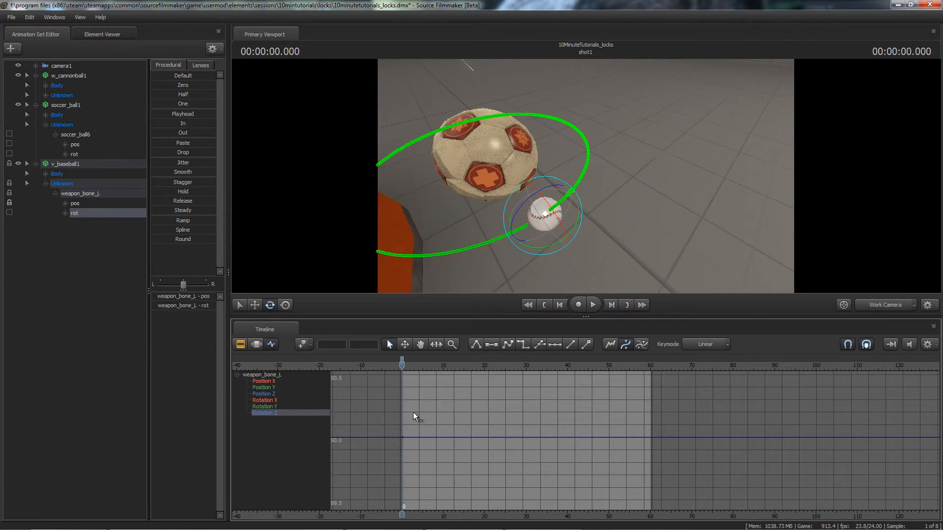
key("Down")
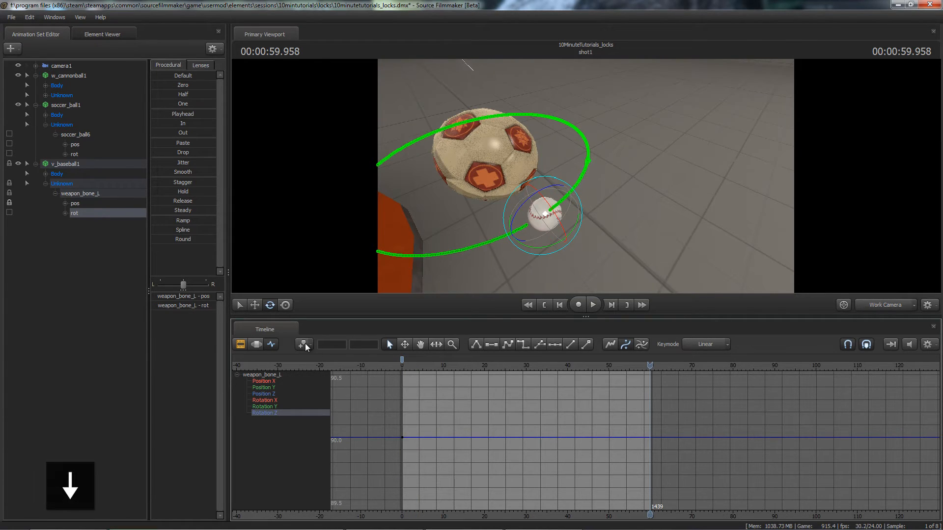
left_click_drag(673, 415, 381, 440)
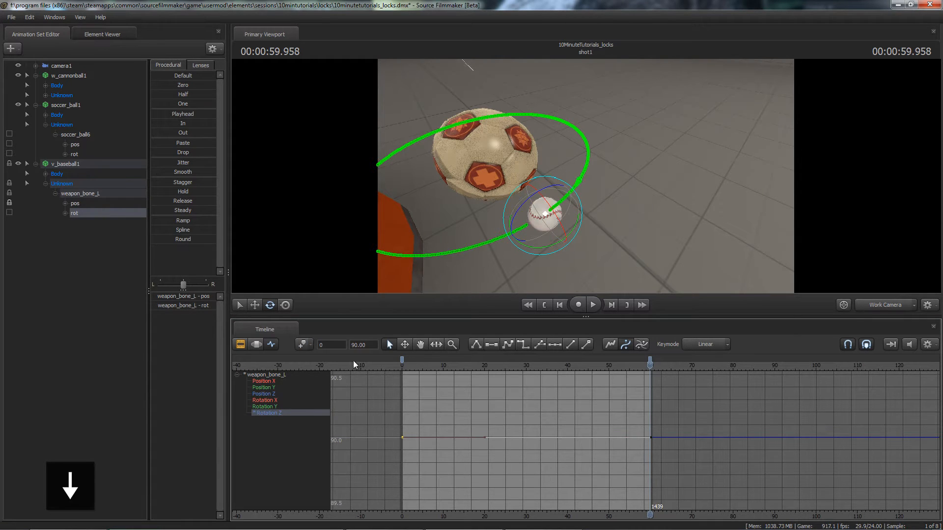
double_click(378, 343)
type("0")
key("Return")
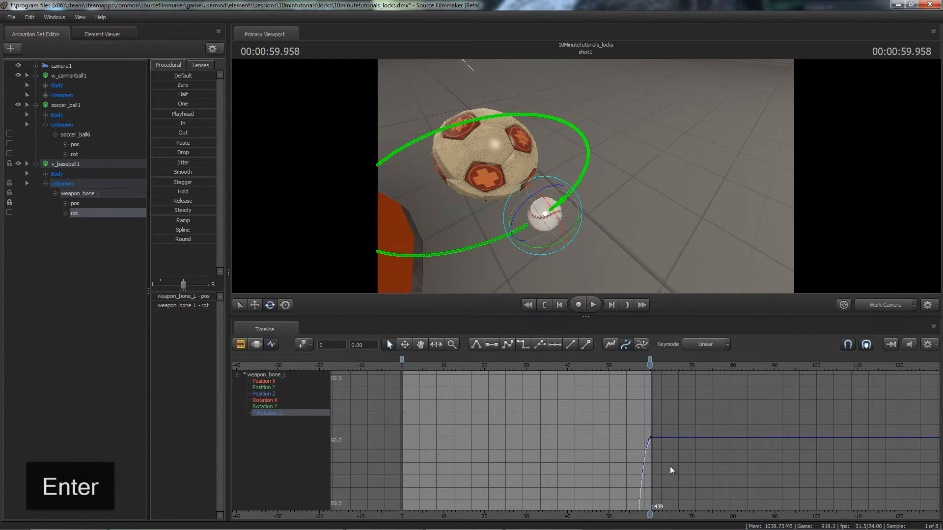
Set the baseball's Rotation Z key at frame 1439 to 3600
left_click(650, 437)
key("Return")
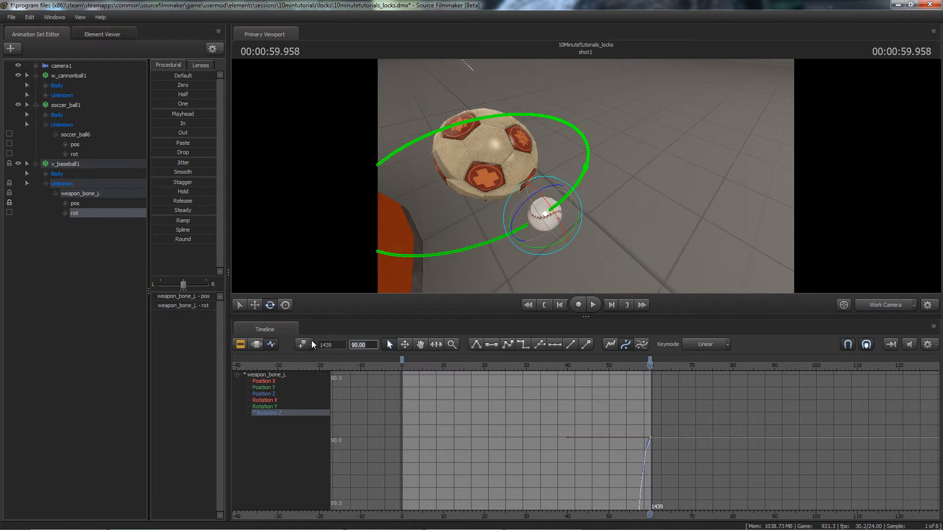
type("3600")
key("Return")
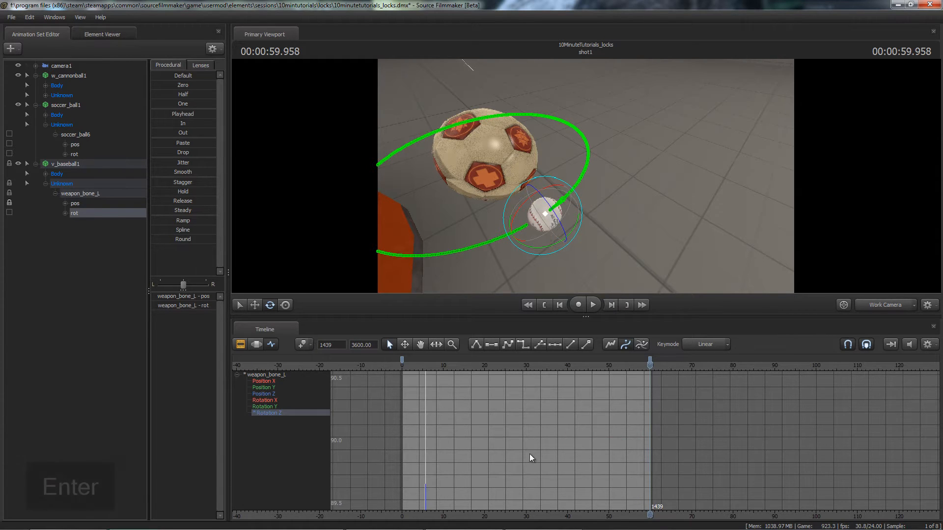
Frame the baseball's Rotation Z curve and make the tangents of both its keys linear
key("f")
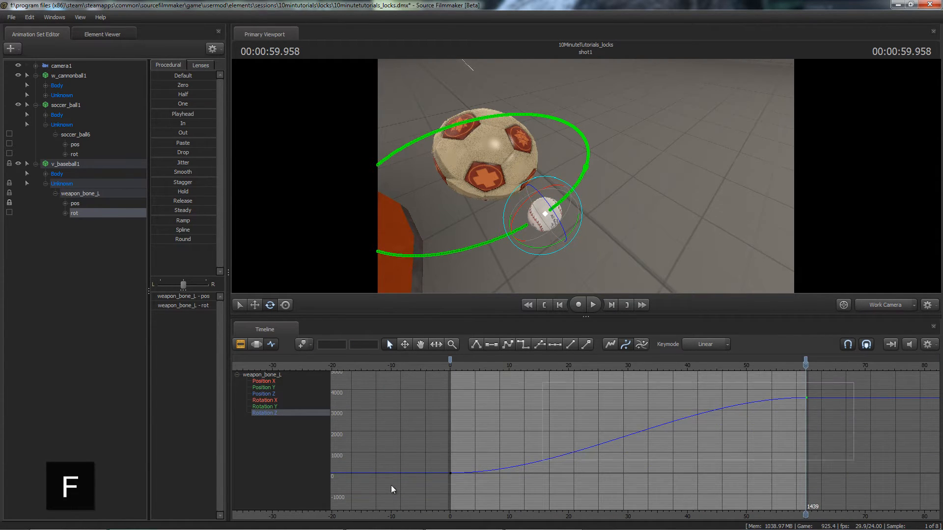
left_click_drag(854, 383, 391, 486)
left_click(508, 345)
left_click(521, 397)
middle_click_drag(564, 403, 523, 399)
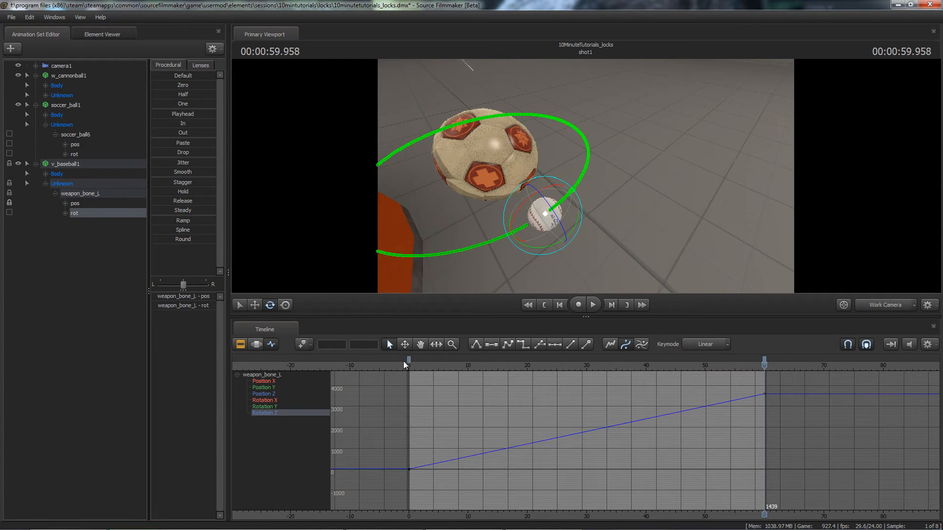
Play back the baseball's orbit and spin briefly and examine both balls together with the cannonball
key("space")
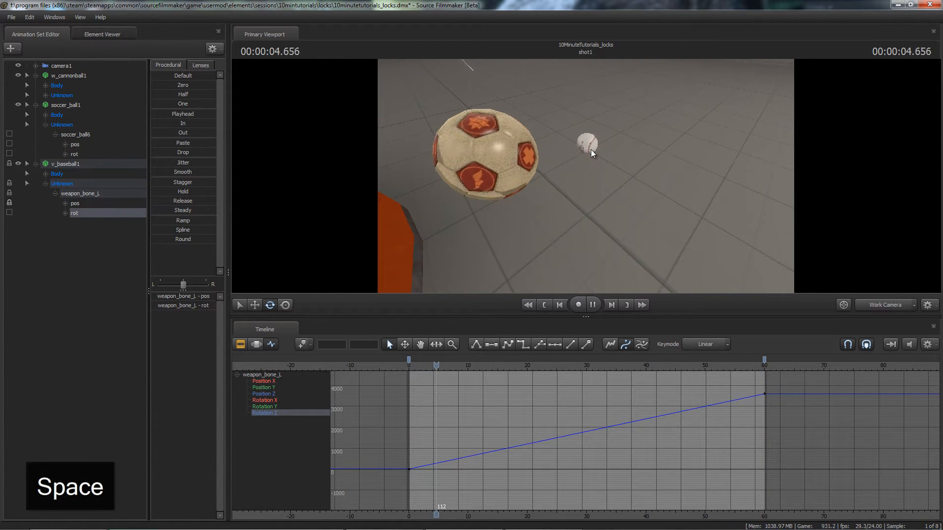
key("space")
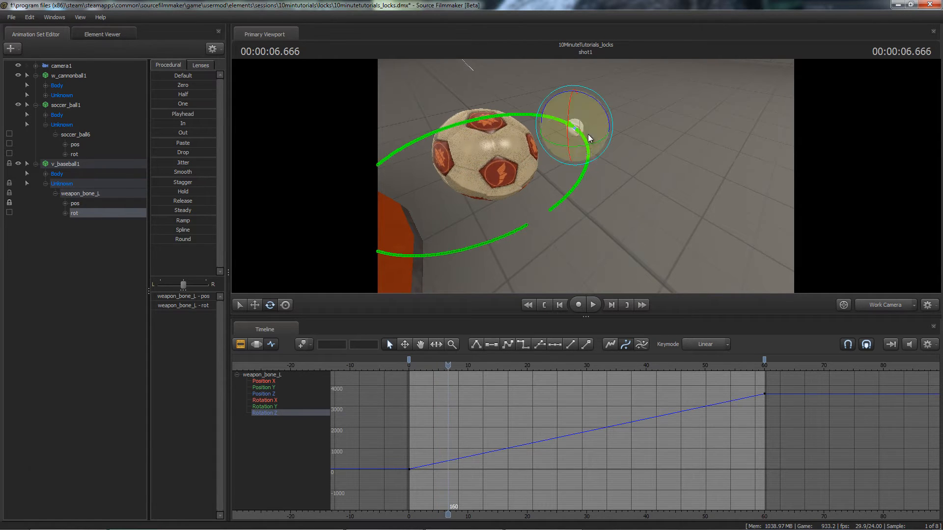
key("s")
left_click_drag(587, 175, 585, 177)
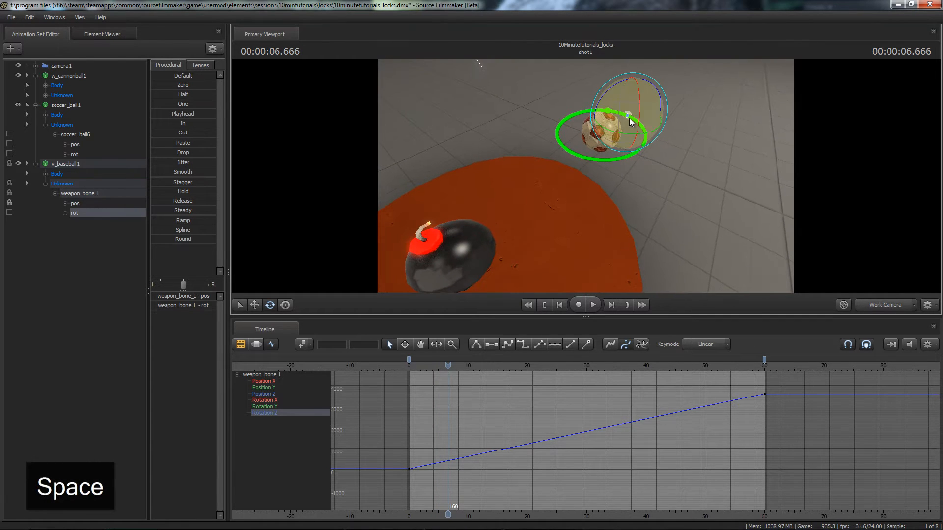
key("ctrl")
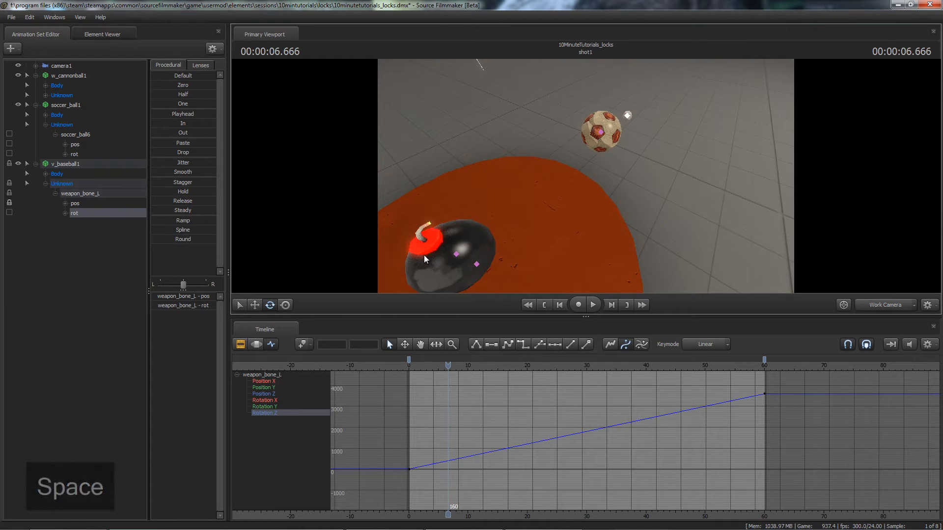
left_click(629, 114)
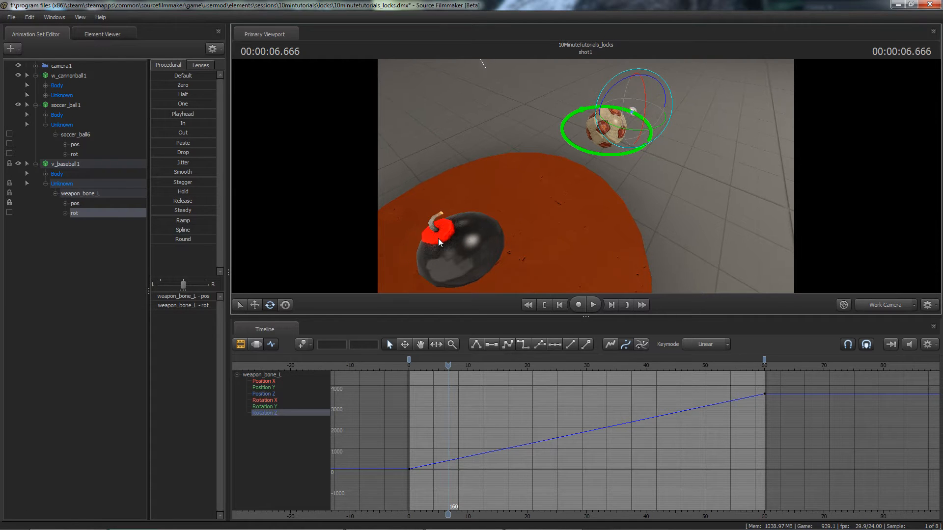
left_click_drag(438, 237, 401, 153)
Lock the soccer ball's position to the cannonball's bone in the animation set list
left_click(35, 163)
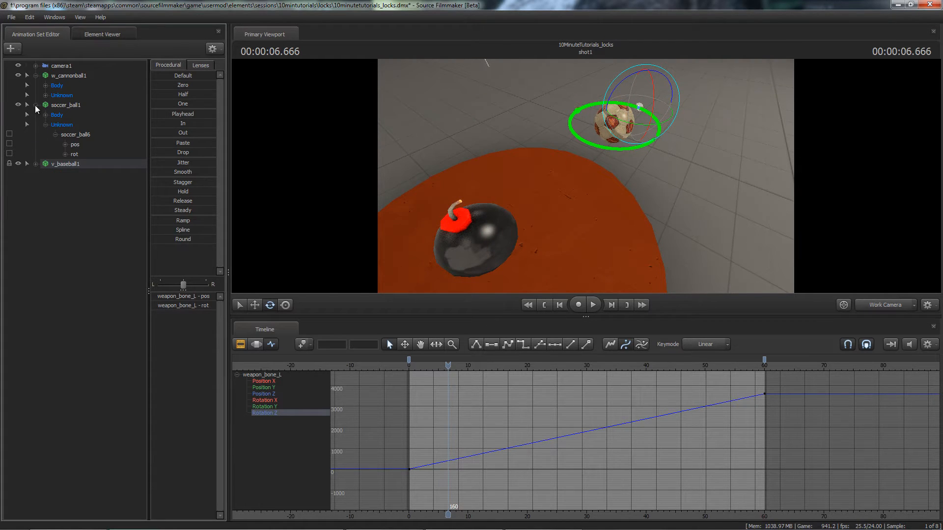
left_click(45, 95)
left_click(54, 106)
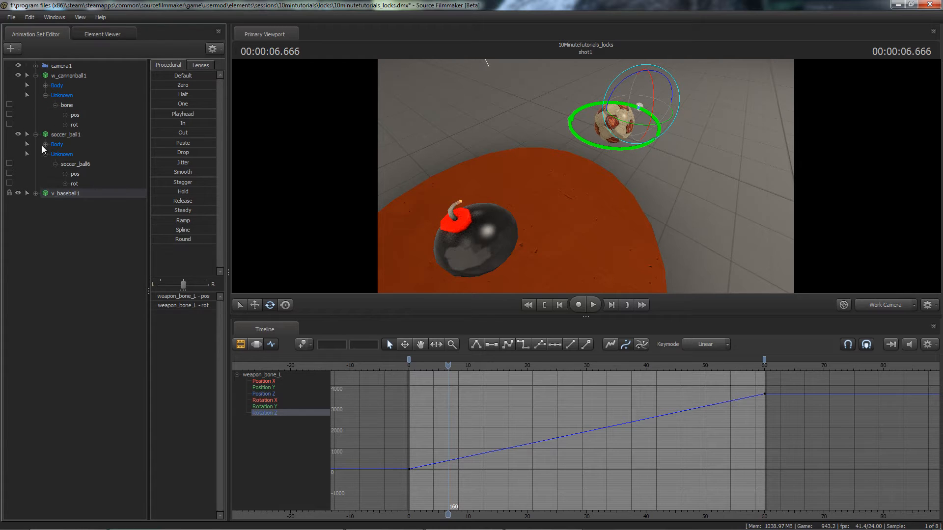
left_click(75, 116)
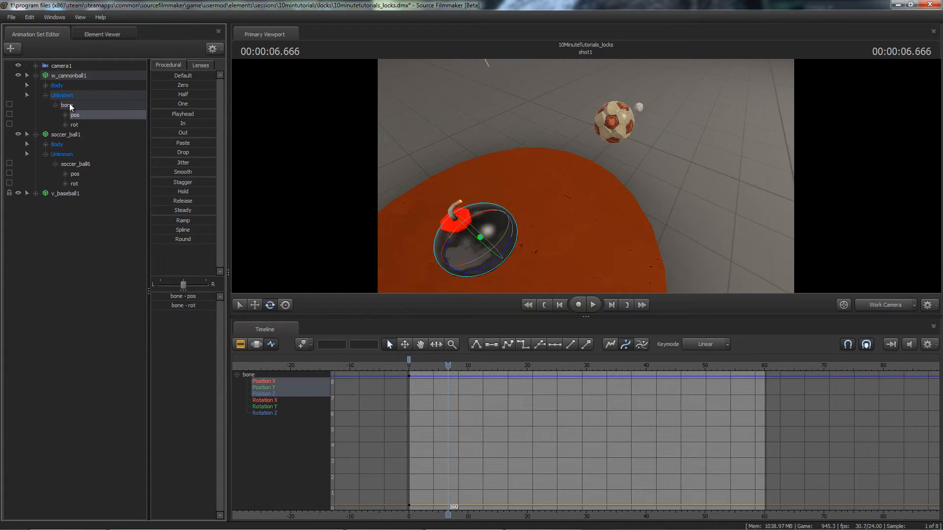
left_click(68, 106)
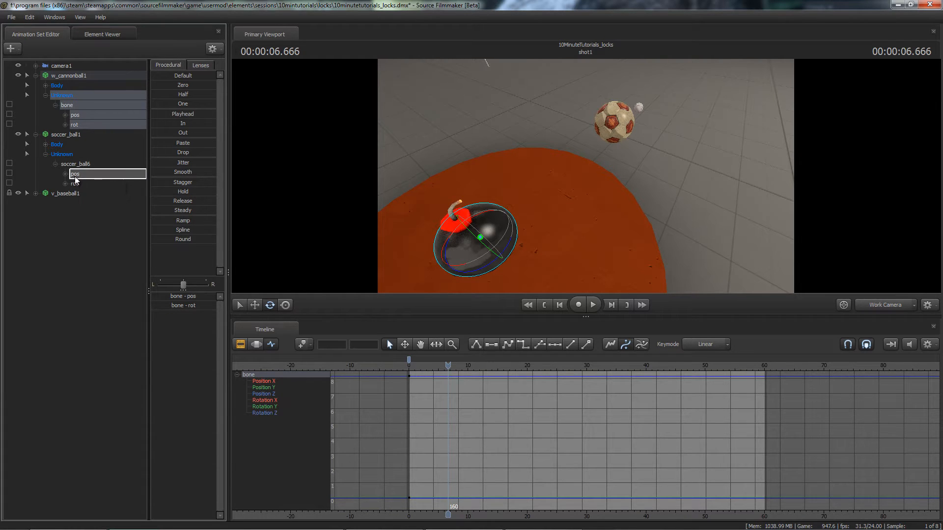
left_click(9, 173)
Test the lock by moving the cannonball with the Move manipulator, and undo each move
key("w")
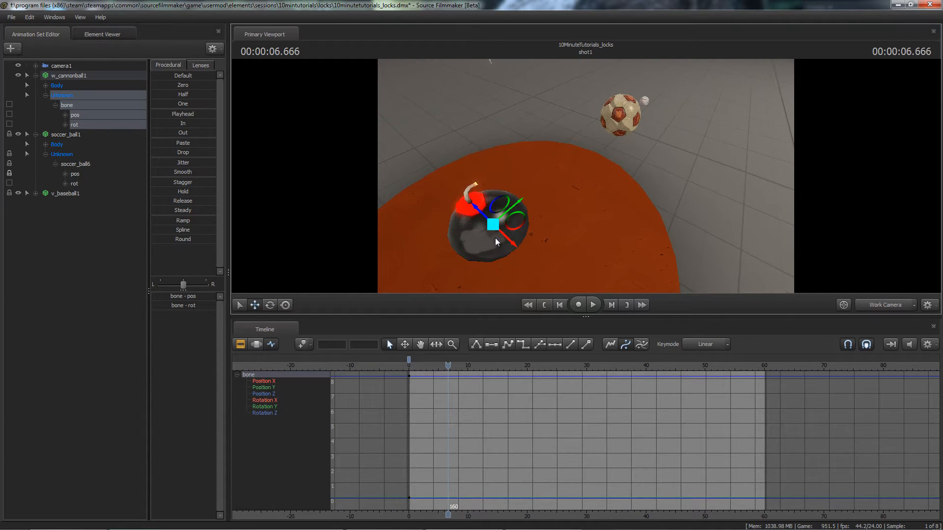
mouse_move(510, 221)
left_mouse_down()
mouse_move(531, 225)
mouse_move(461, 217)
mouse_move(446, 285)
mouse_move(532, 241)
mouse_move(526, 229)
left_mouse_up()
key("ctrl+z")
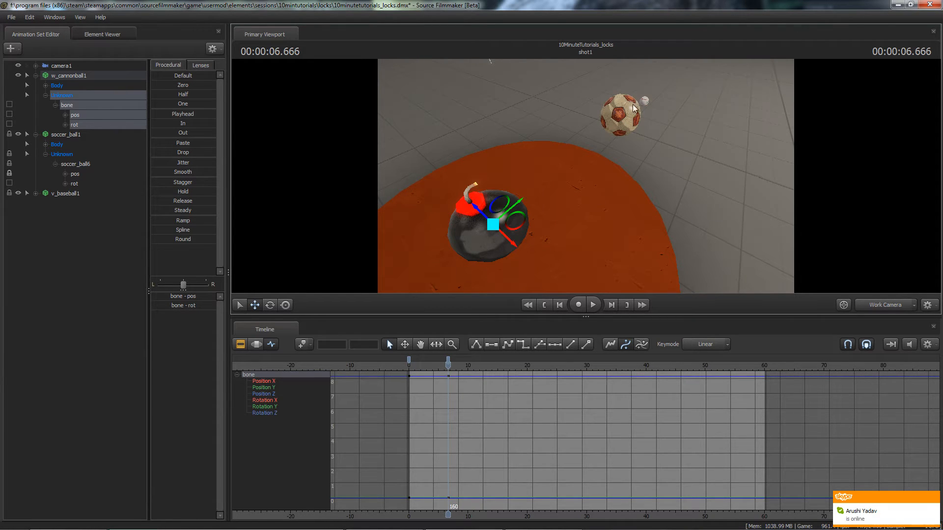
left_click_drag(513, 209, 541, 216)
key("ctrl+z")
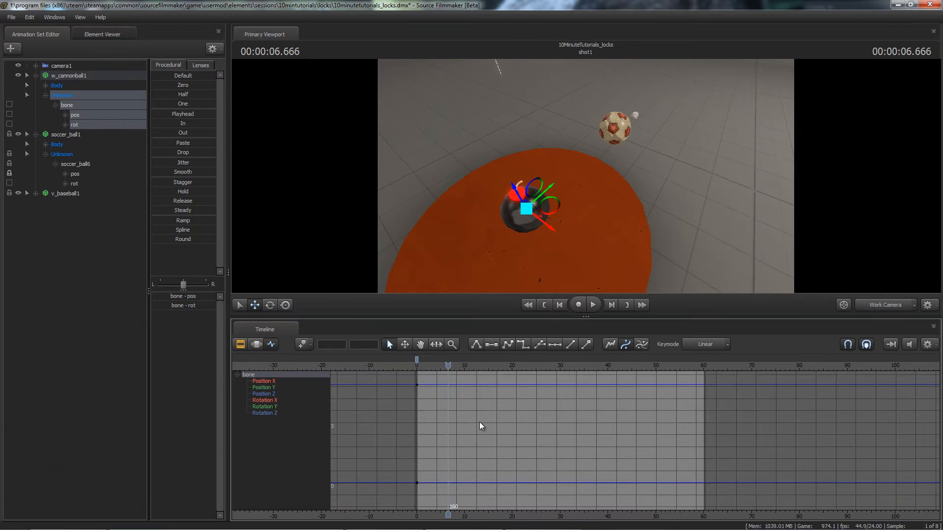
Test-rotate the cannonball at frame 0 to identify its spin axis and isolate its Rotation Z curve
key("Up")
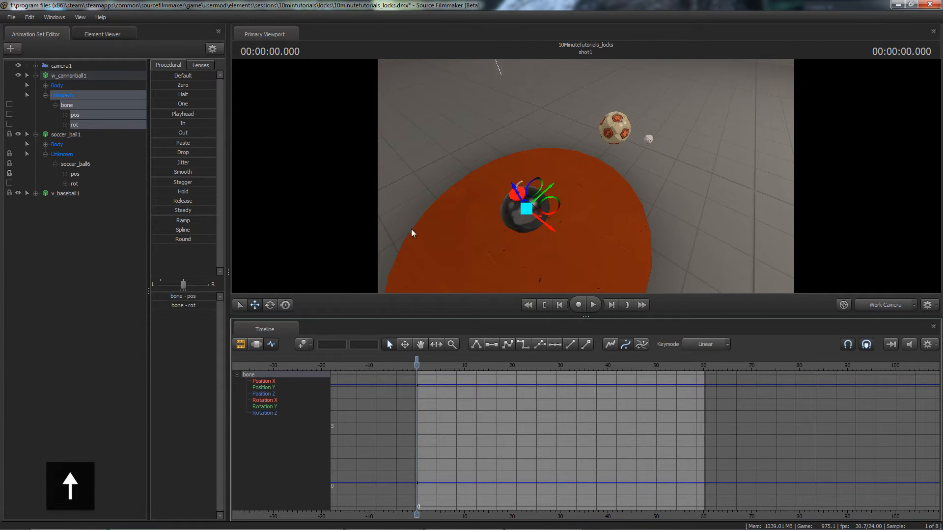
left_click_drag(516, 212, 526, 209, "alt")
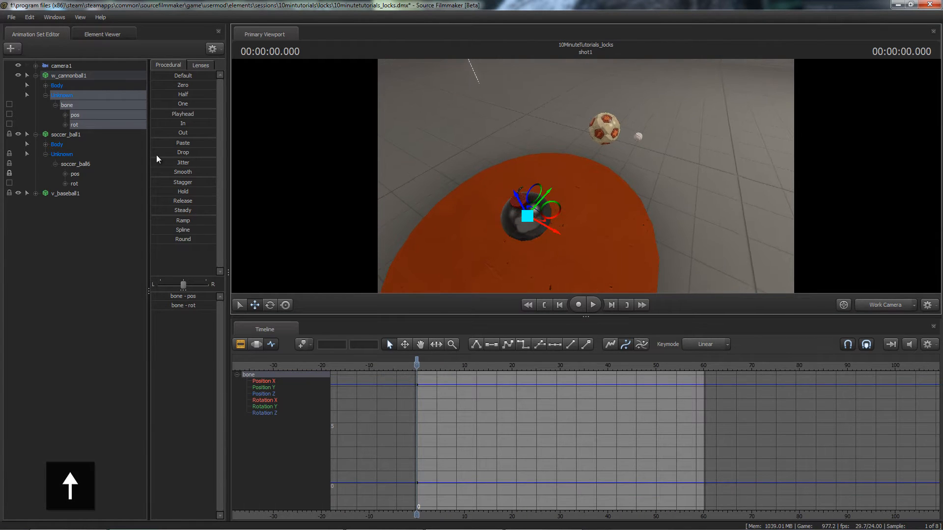
left_click_drag(270, 402, 271, 414)
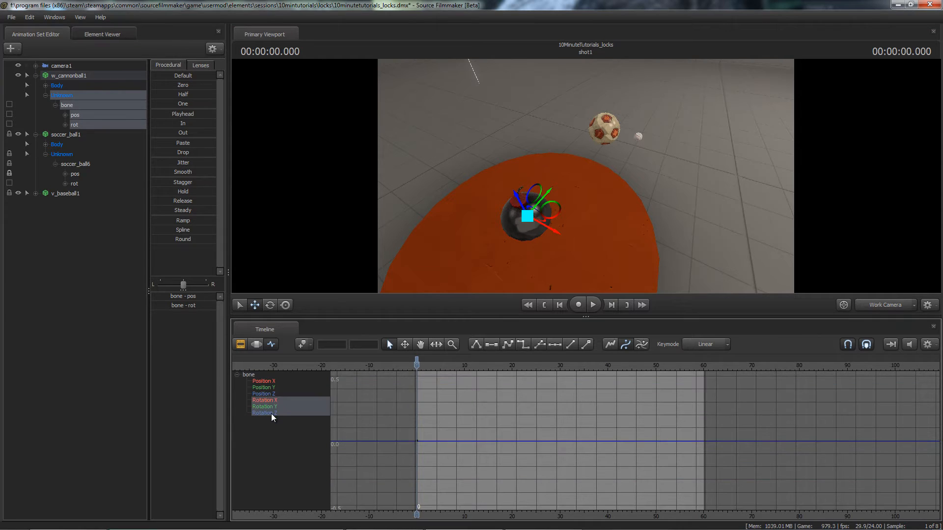
key("e")
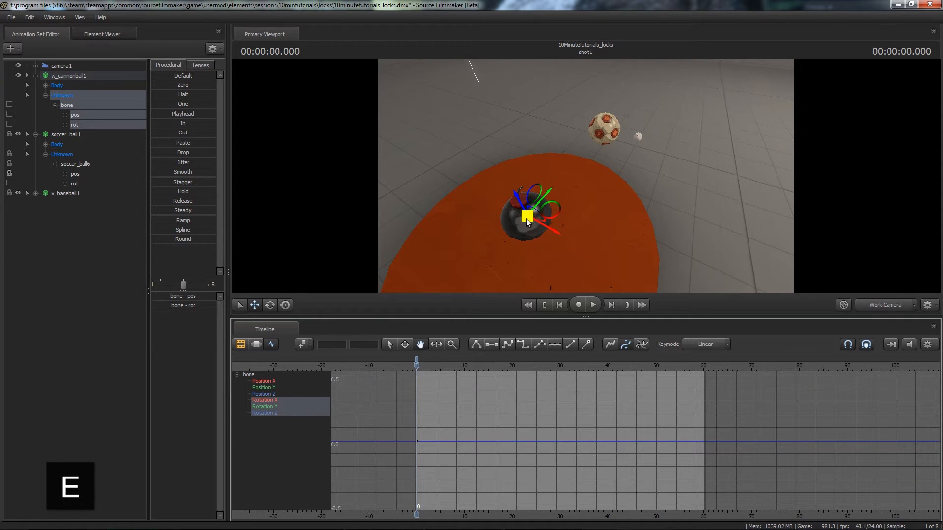
left_click(270, 305)
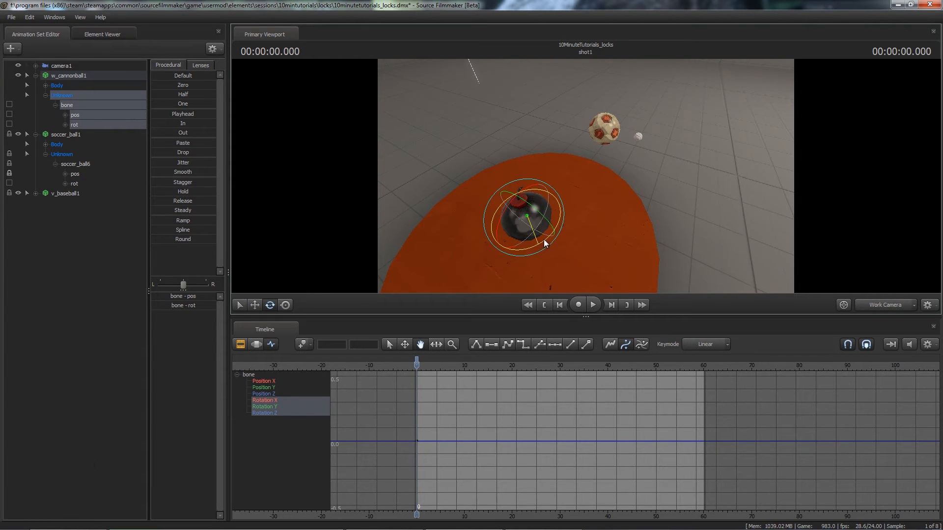
key("ctrl+z")
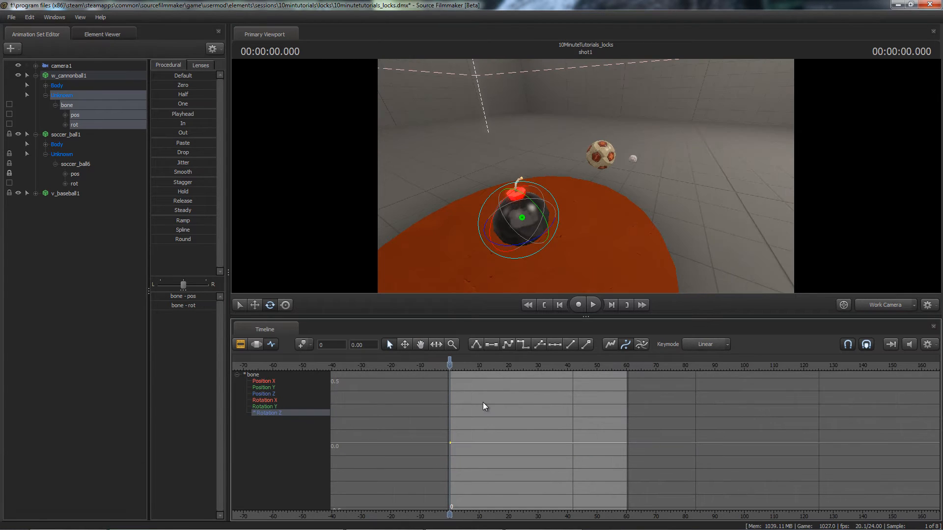
Add a Rotation Z key for the cannonball at frame 1439 and set it to 3600
key("Down")
left_click(448, 418)
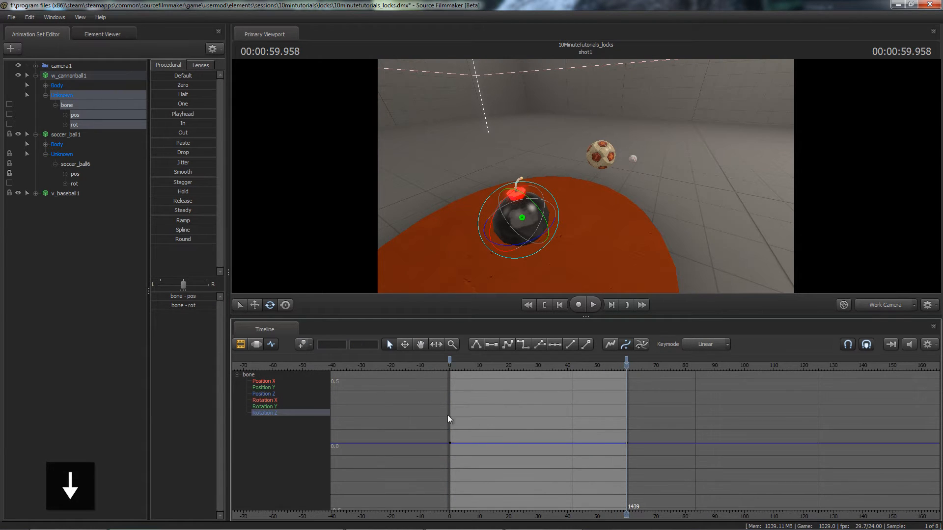
left_click_drag(588, 415, 653, 464)
left_click_drag(369, 346, 284, 337)
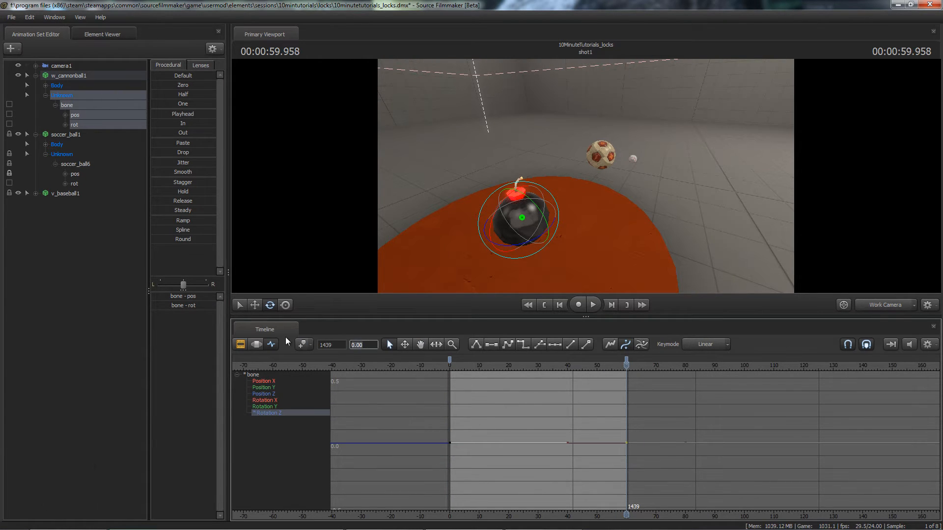
type("36")
key("Return")
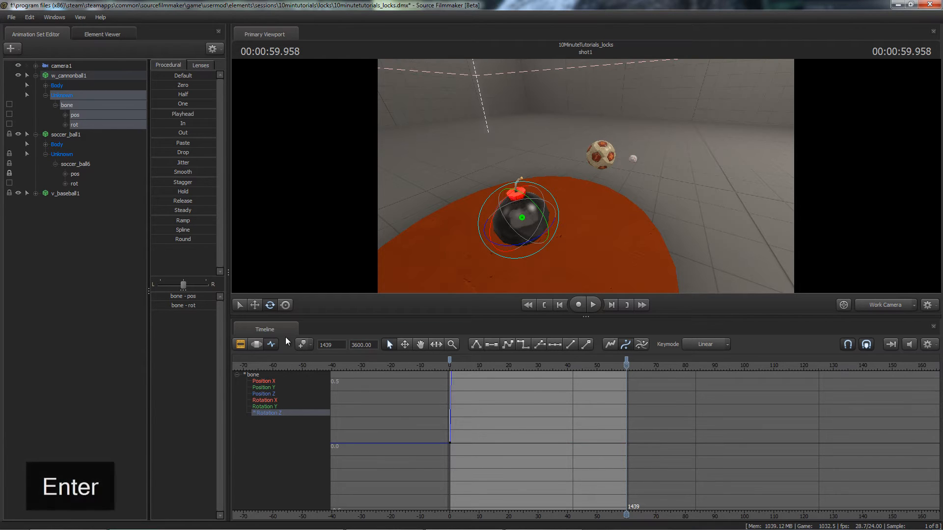
Frame the cannonball's Rotation Z curve and make the tangents of both its keys linear
left_click(459, 406)
right_click_drag(628, 430, 493, 439, "alt")
middle_click_drag(493, 440, 576, 436, "alt")
left_click_drag(733, 396, 410, 494)
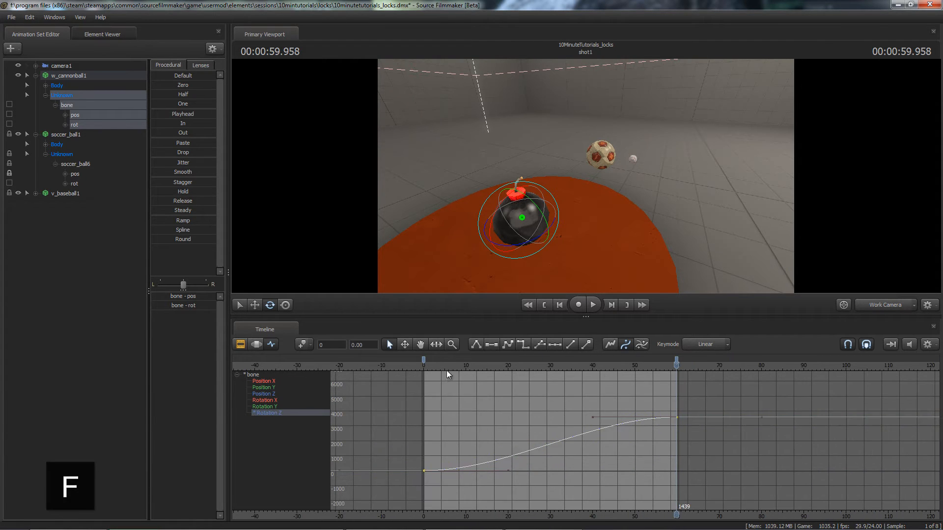
left_click(475, 345)
Play back the animation from the start and watch both balls circle the cannonball from overhead
left_click(428, 362)
key("space")
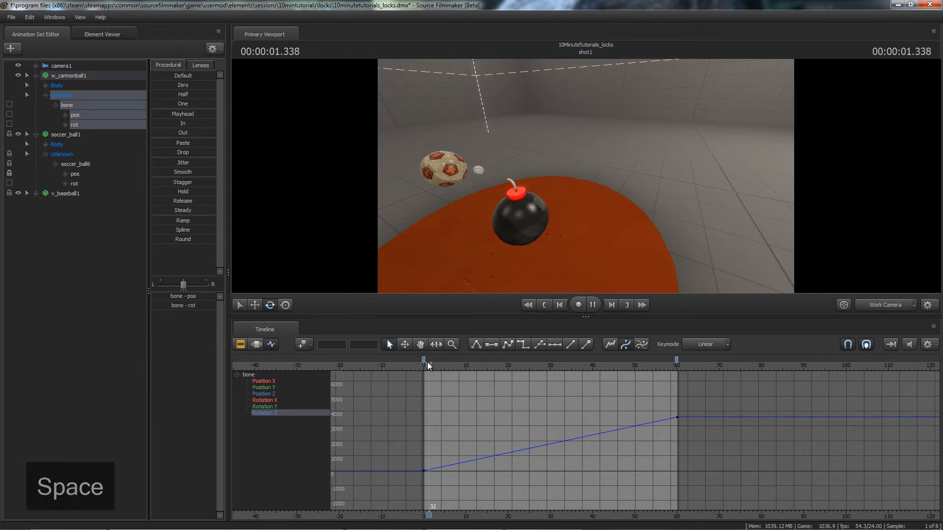
left_click_drag(568, 212, 579, 292, "alt")
mouse_move(580, 179)
left_mouse_down("alt")
mouse_move(581, 164)
mouse_move(585, 176)
left_mouse_up("alt")
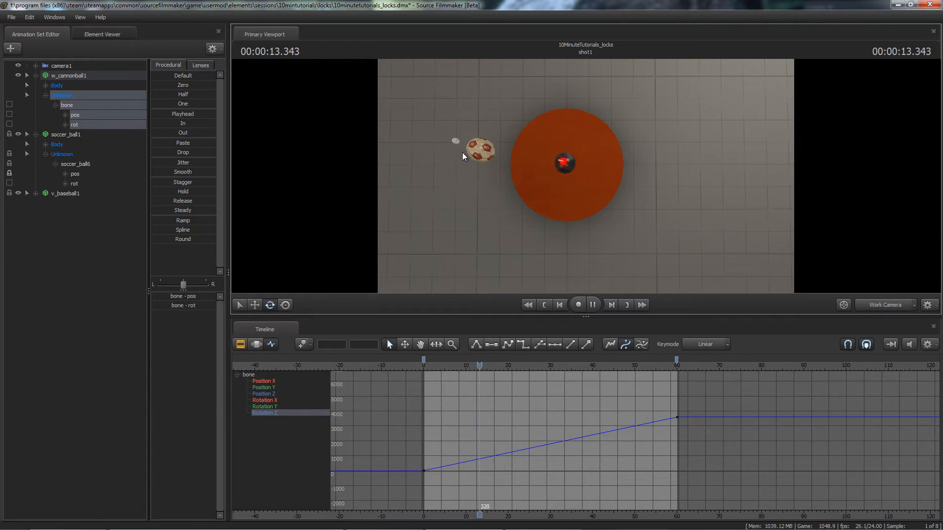
key("space")
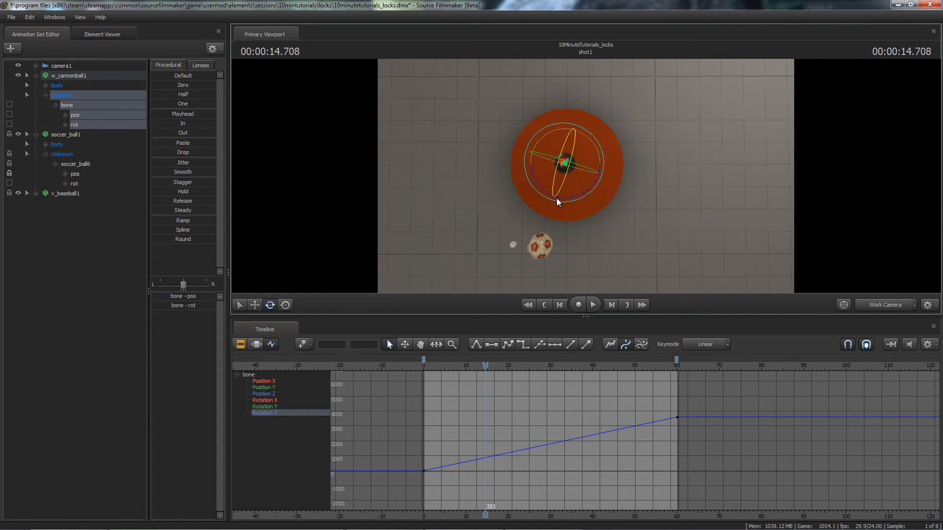
Extend the Motion Editor's time selection over all time and return the playhead to frame 0
left_click(256, 343)
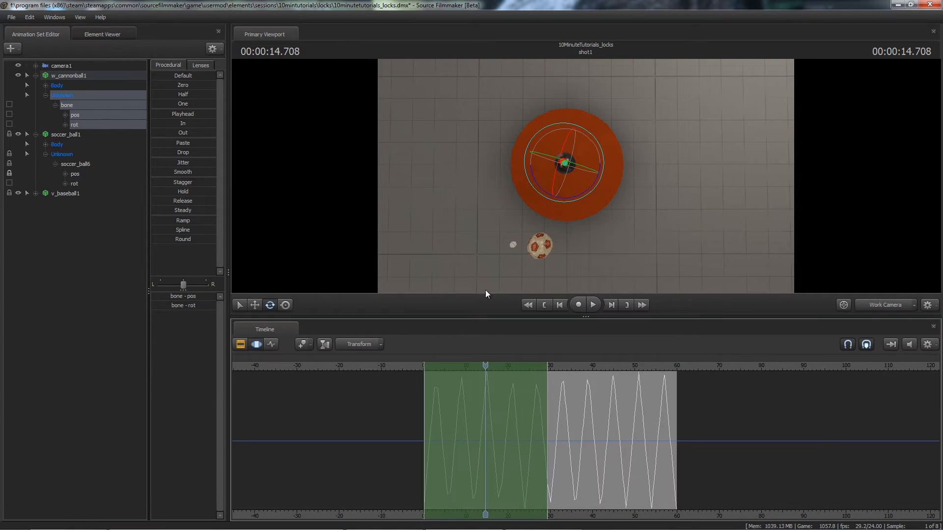
right_click(565, 396)
left_click(565, 400)
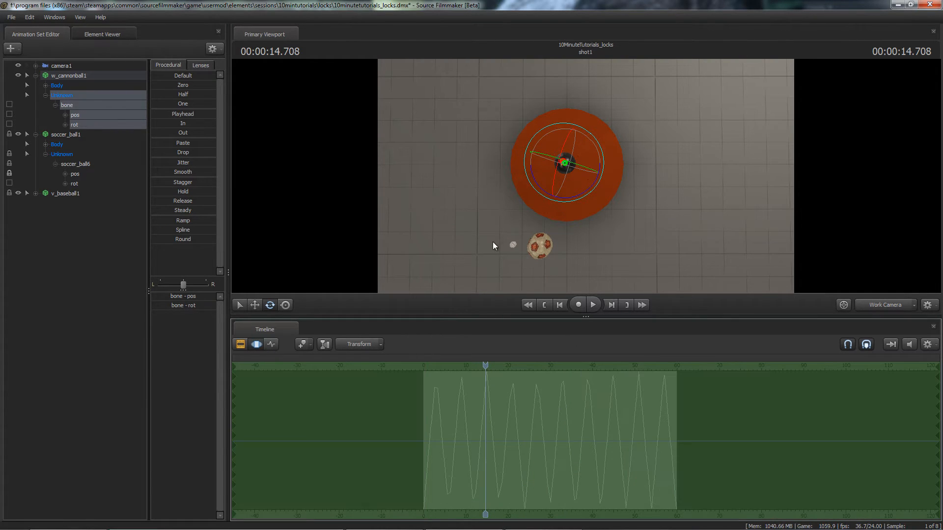
right_click_drag(565, 171, 565, 170, "alt")
key("s")
left_click_drag(564, 199, 565, 198)
key("Up")
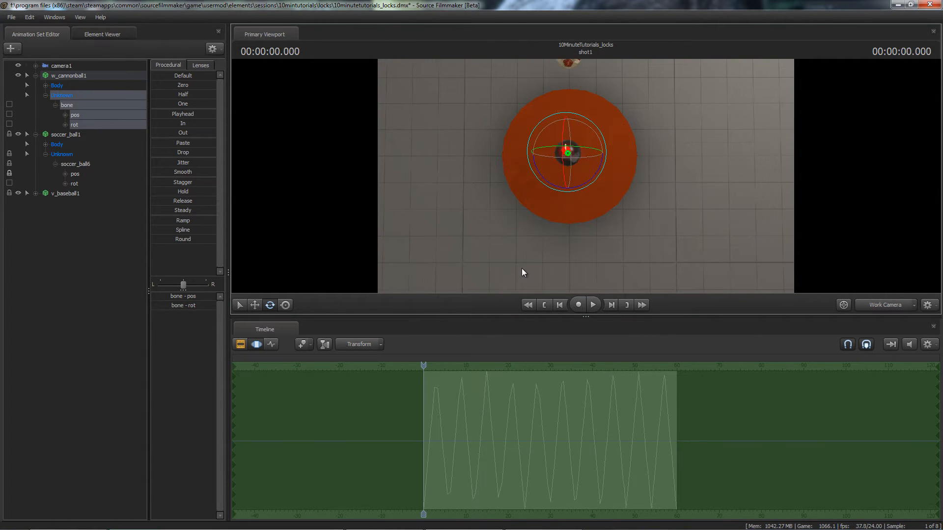
Select the soccer ball's bone to examine its motion path around the cannonball
left_click(66, 134)
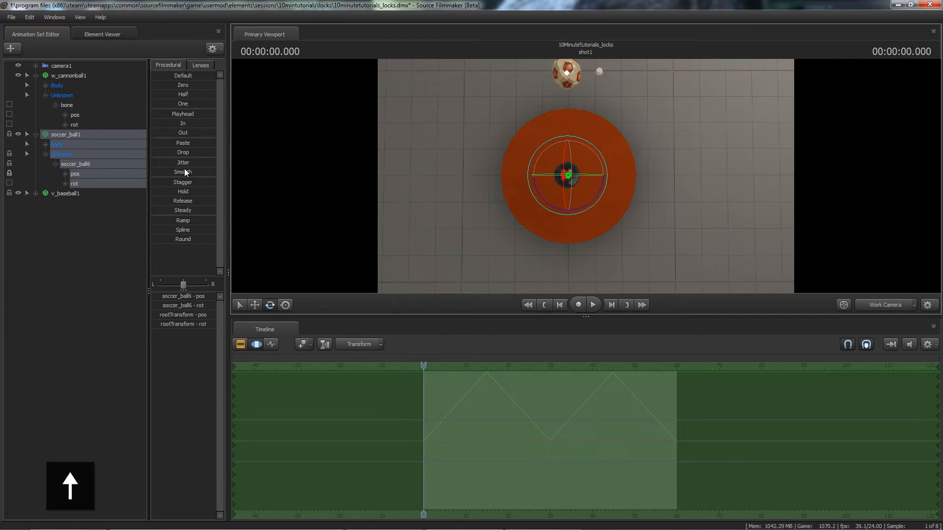
left_click(271, 345)
left_click(255, 345)
left_click_drag(608, 70, 609, 64)
left_click(565, 79, "ctrl")
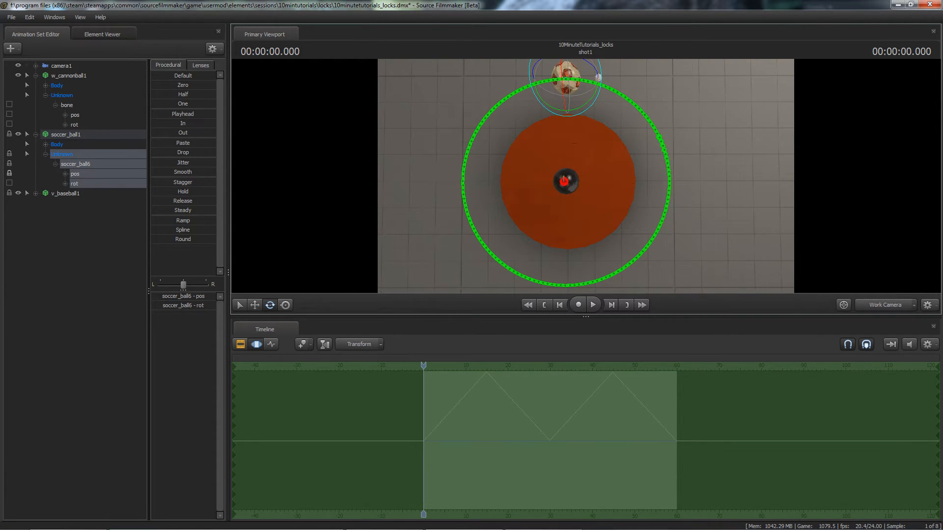
key("s")
Select the baseball's bone to examine its motion path around the soccer ball and cannonball
left_click(64, 194)
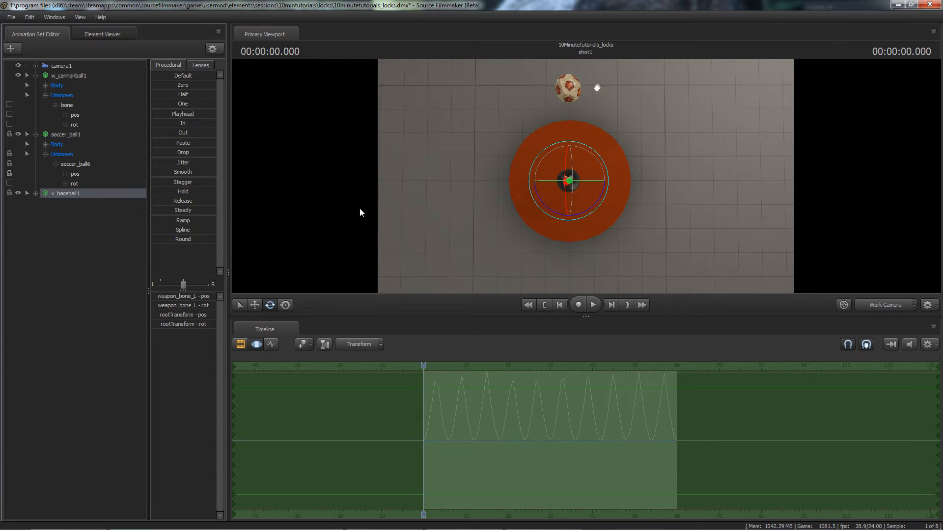
left_click(596, 89)
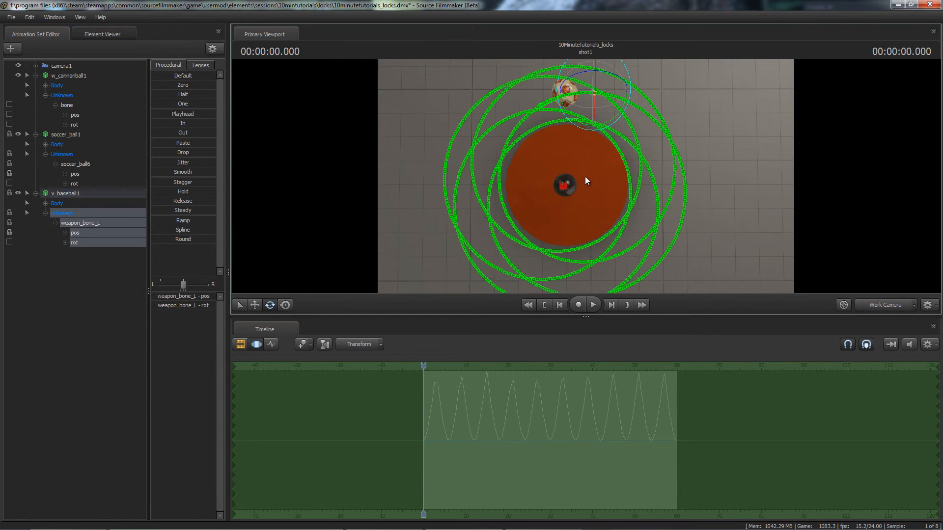
left_click_drag(580, 179, 586, 177)
key("s")
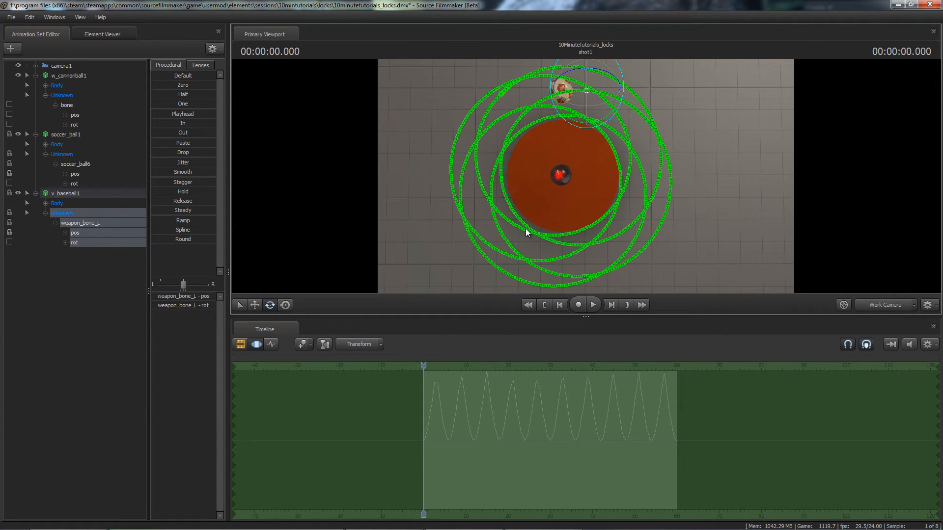
Unlock the baseball from the soccer ball and display its curves in the Graph Editor
left_click_drag(600, 183, 575, 187)
key("w")
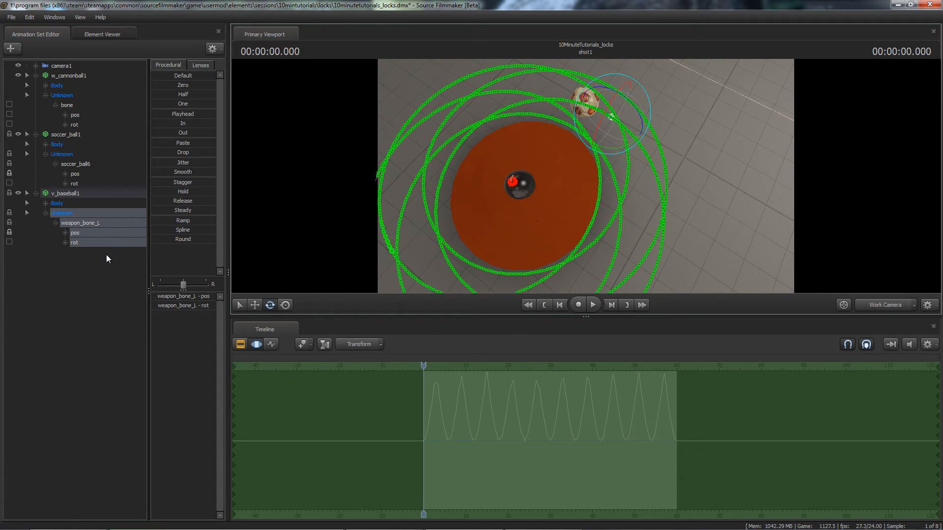
left_click(9, 235)
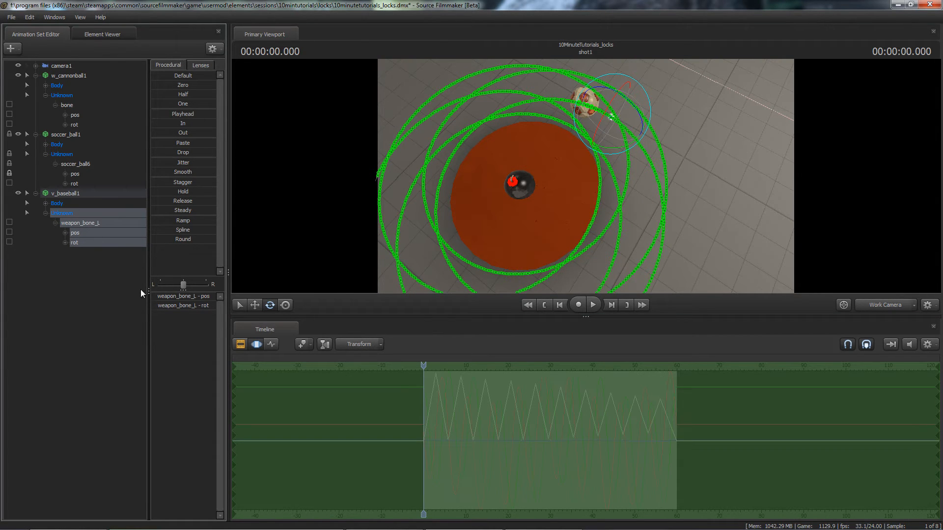
left_click(270, 344)
left_click(255, 344)
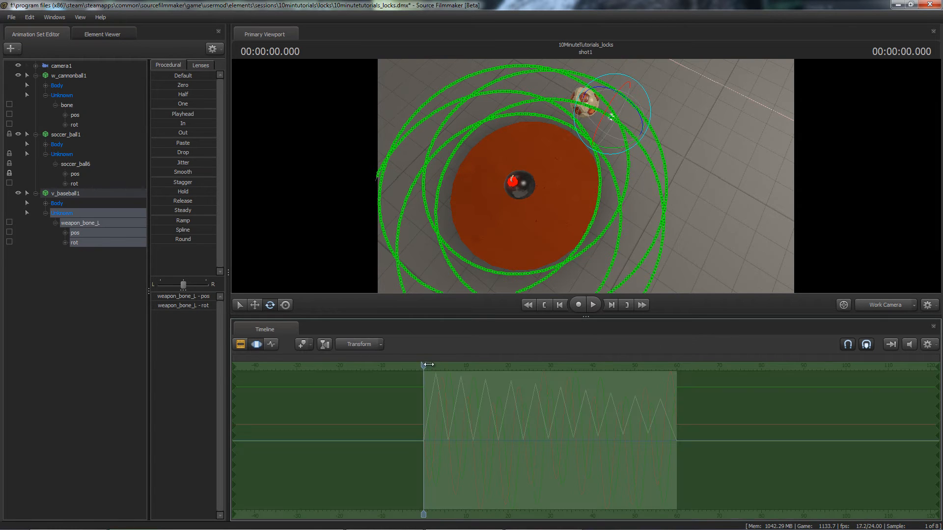
left_click(270, 345)
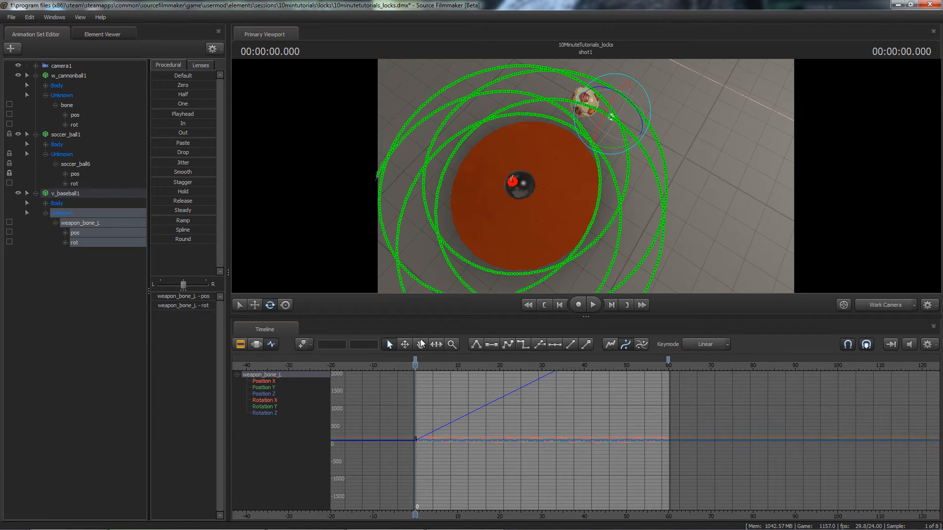
Examine the unlocked baseball's curves, play back its orbit, and return the playhead to frame 0
middle_click_drag(510, 435, 527, 440, "alt")
scroll(511, 437, "up", 3)
scroll(512, 432, "up", 5, "ctrl")
key("space")
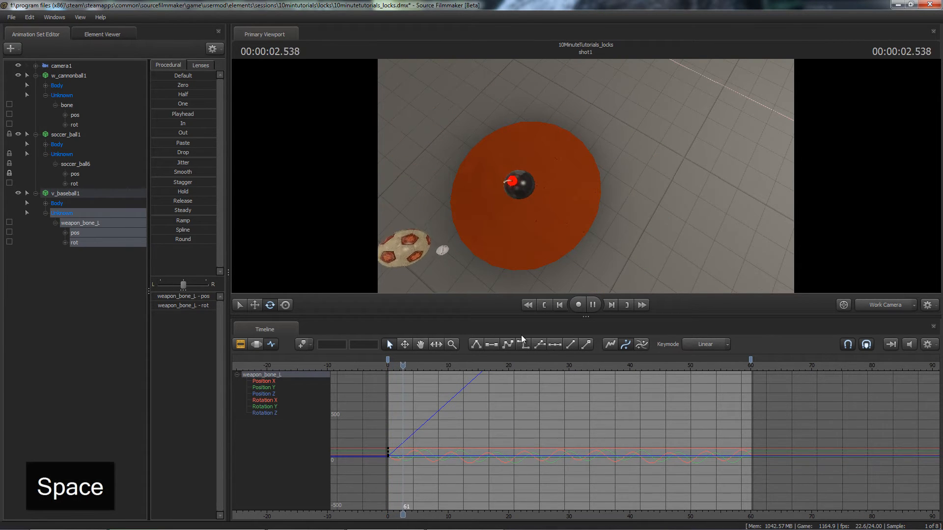
key("space")
key("Up")
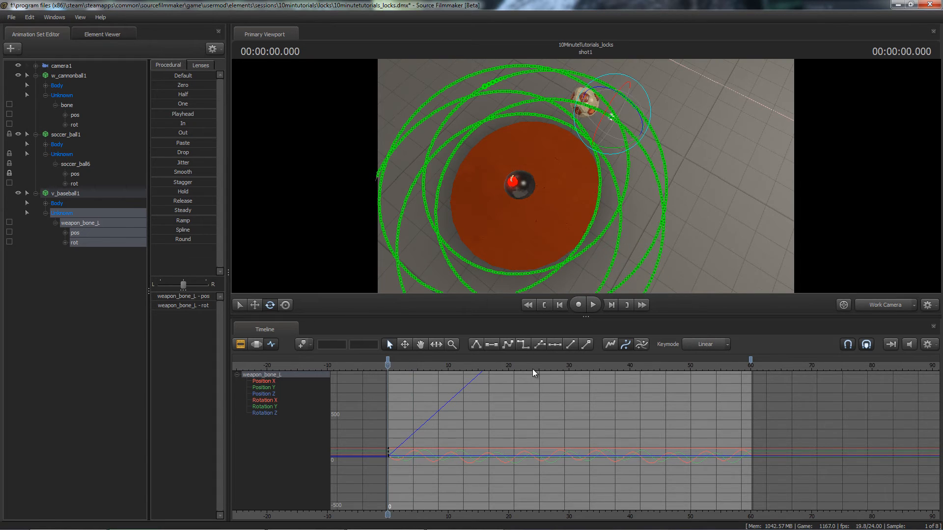
Flatten the unlocked baseball's motion over all time with the Playhead preset, then check it with playback and in the Graph Editor
left_click(261, 344)
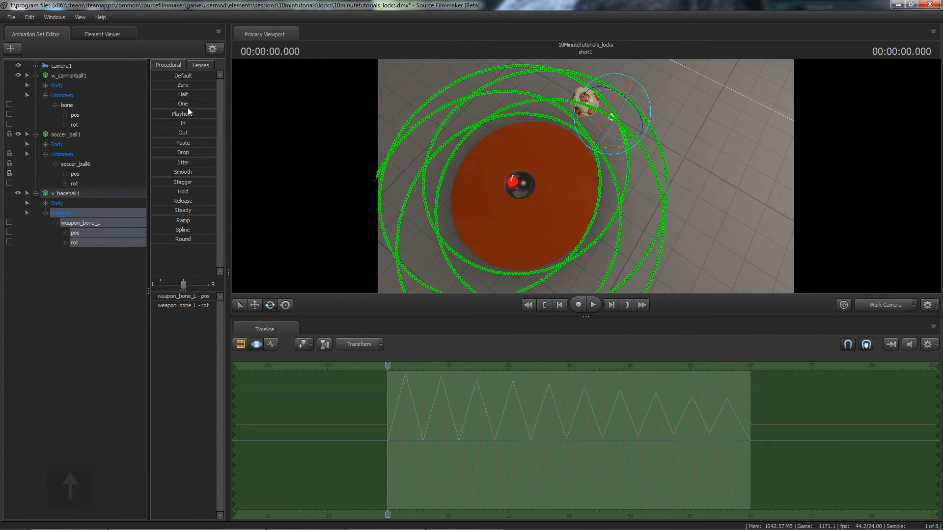
left_click(162, 114)
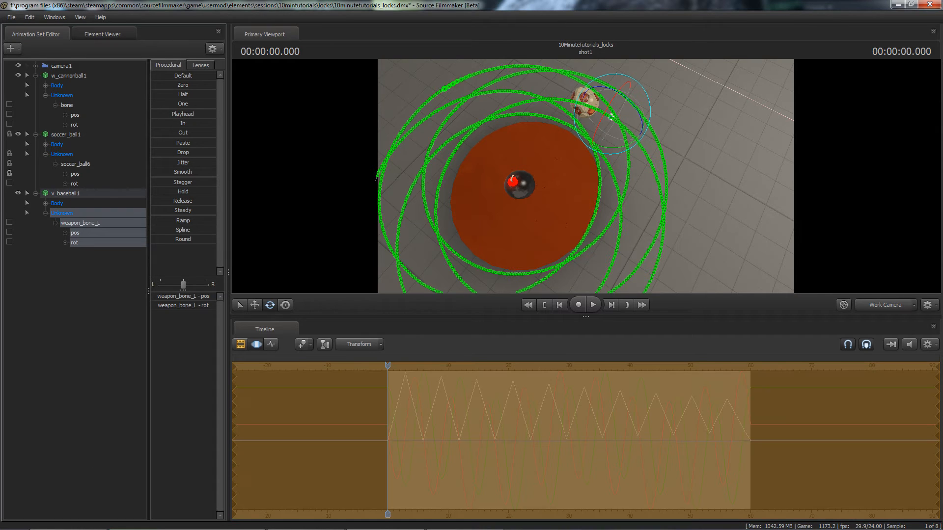
key("space")
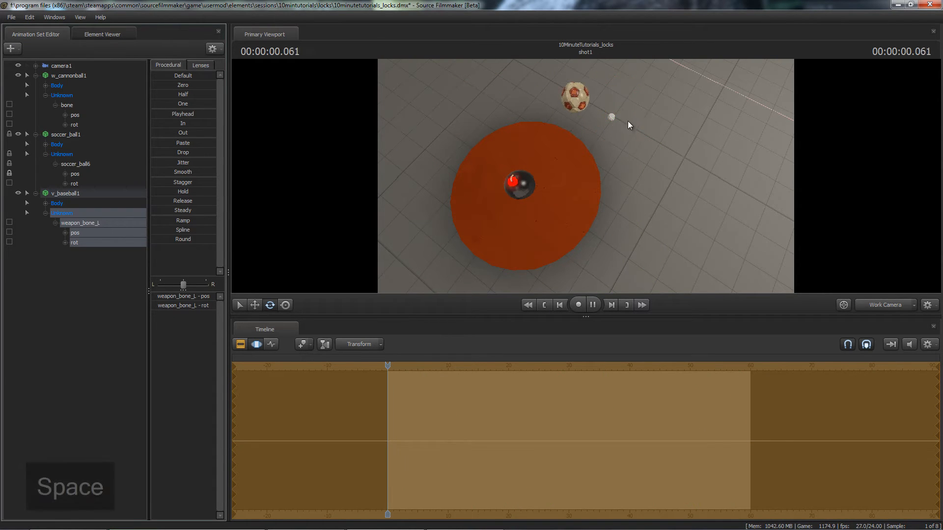
key("Up")
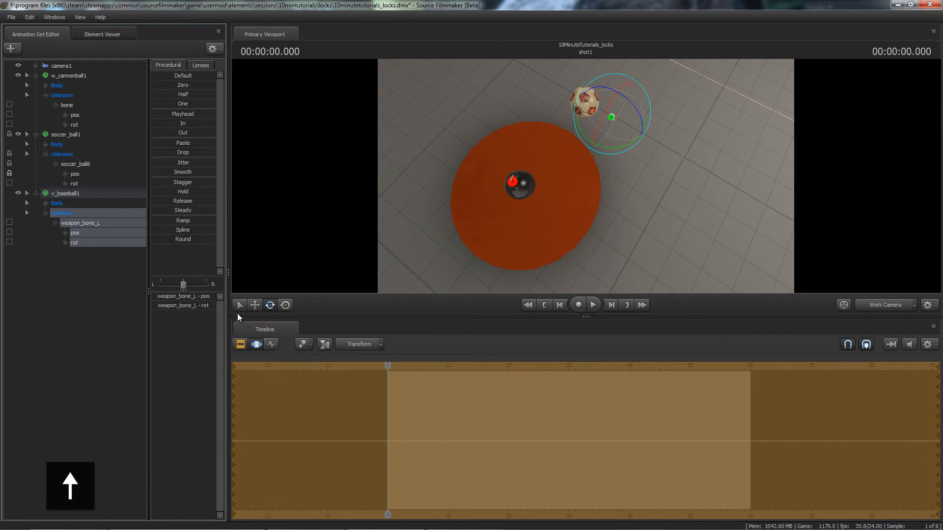
left_click(271, 344)
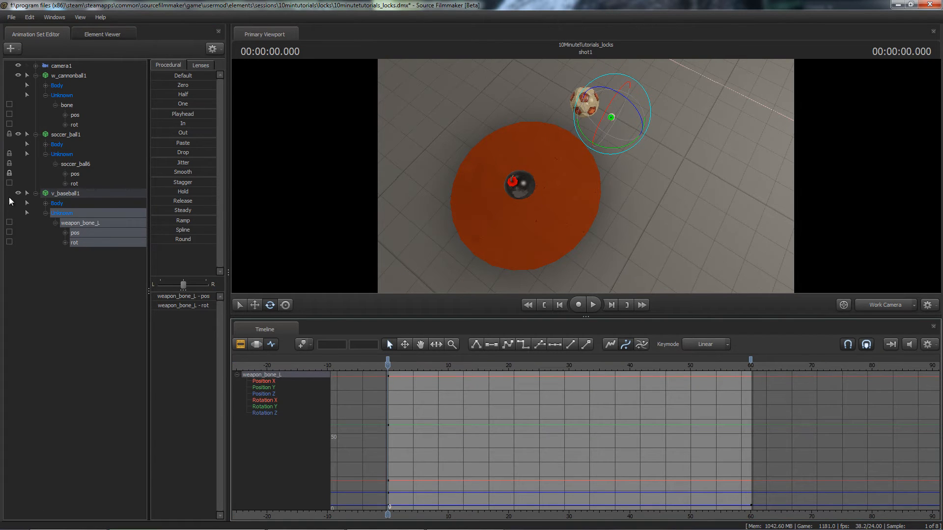
Lock the baseball's position to the soccer ball's bone and play back the animation to check it
left_click(63, 156)
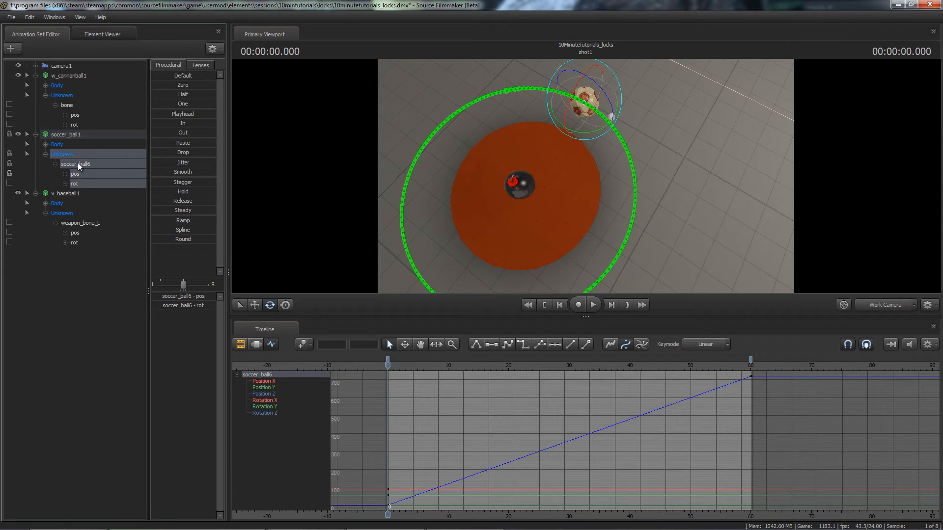
left_click_drag(78, 163, 75, 233)
key("space")
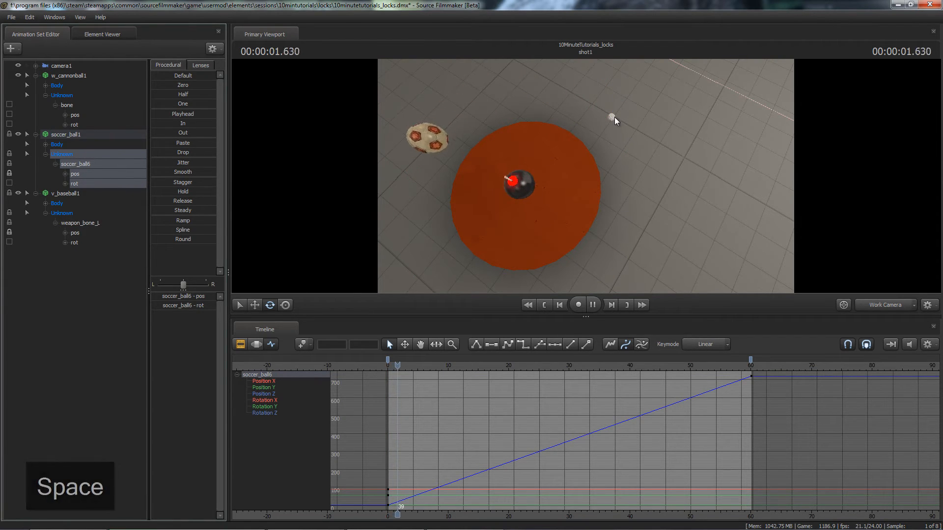
key("space")
left_click_drag(577, 228, 575, 249)
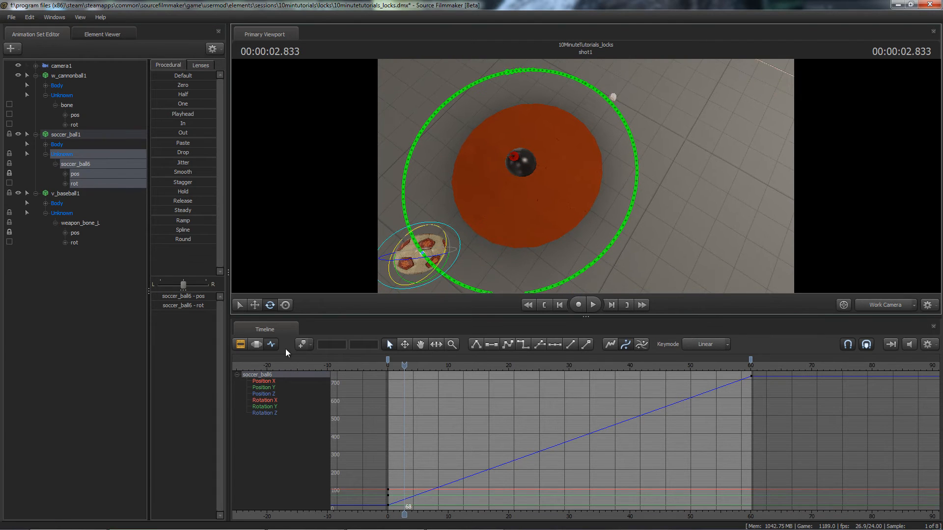
Select the baseball's bone, examine its relocked curves in the Graph Editor during playback, and return the playhead to frame 0
left_click(257, 346)
left_click(77, 223)
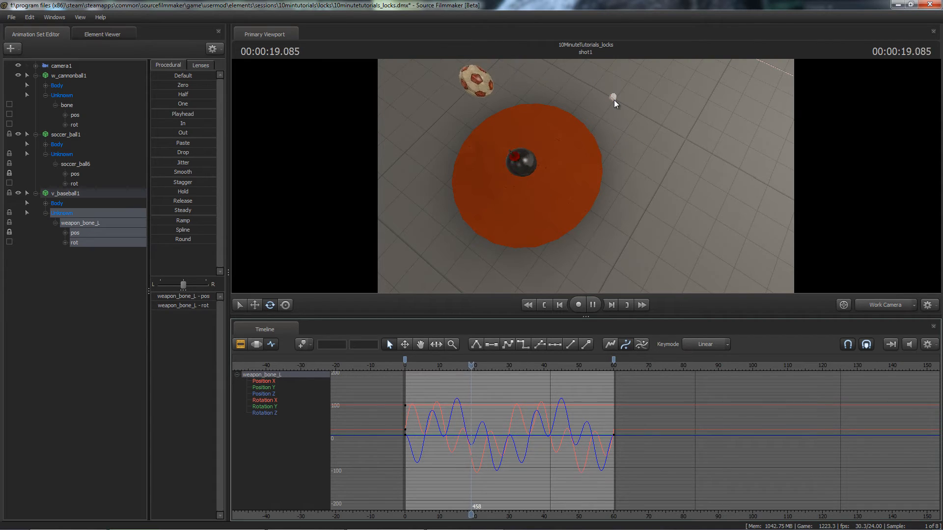
key("space")
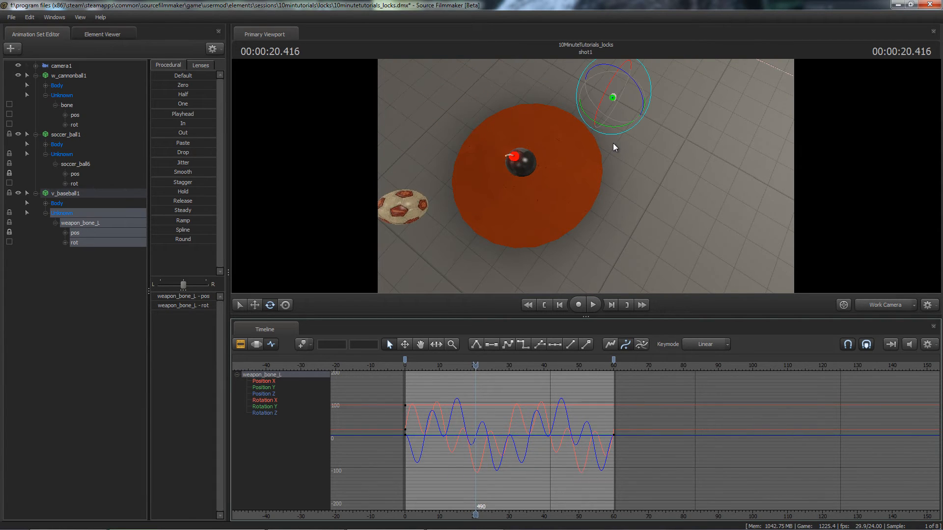
key("Up")
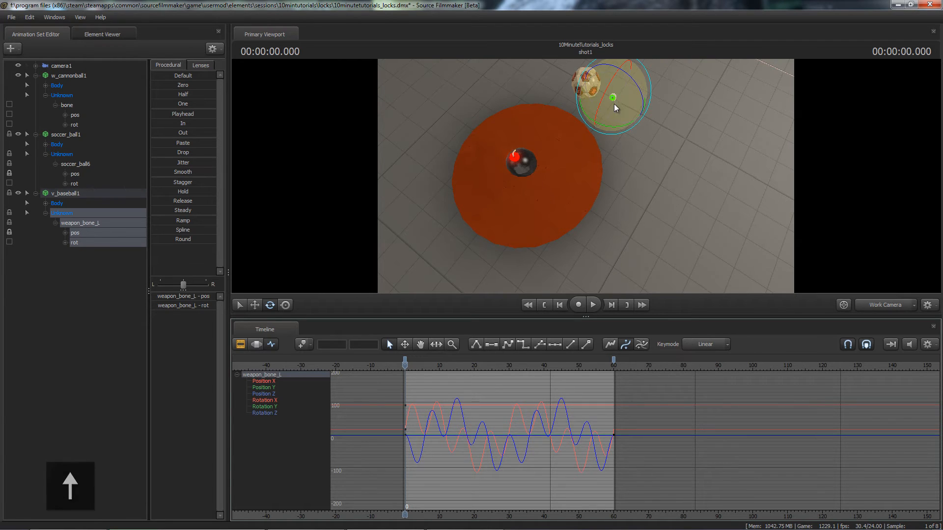
left_click_drag(614, 102, 619, 86)
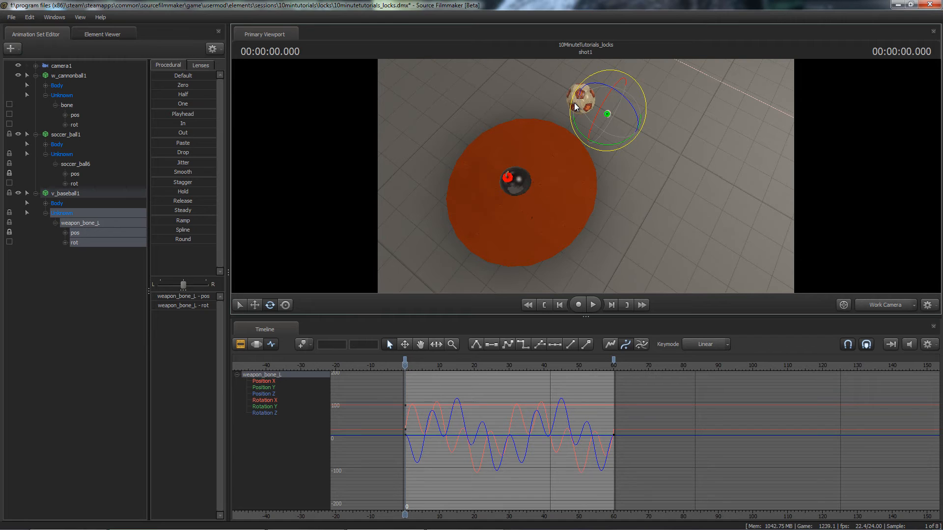
Apply the Playhead preset fully to the locked baseball over all time, and check its curves and orbit with playback
left_click(256, 344)
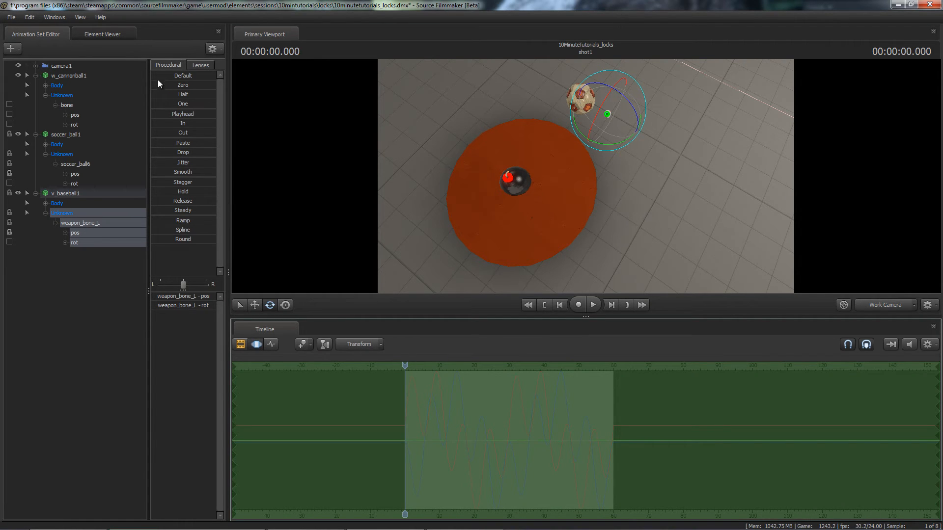
mouse_move(152, 113)
left_mouse_down()
mouse_move(170, 114)
mouse_move(152, 113)
left_mouse_up()
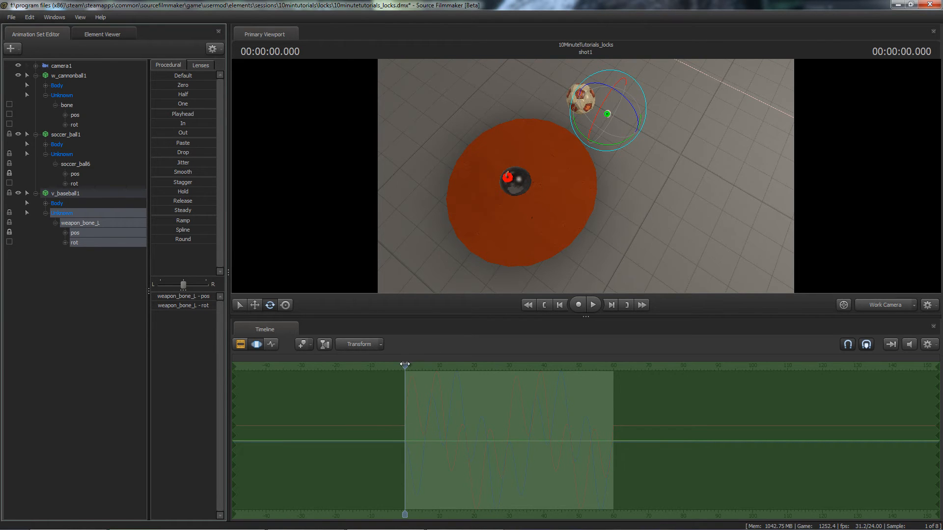
left_click_drag(405, 364, 415, 365)
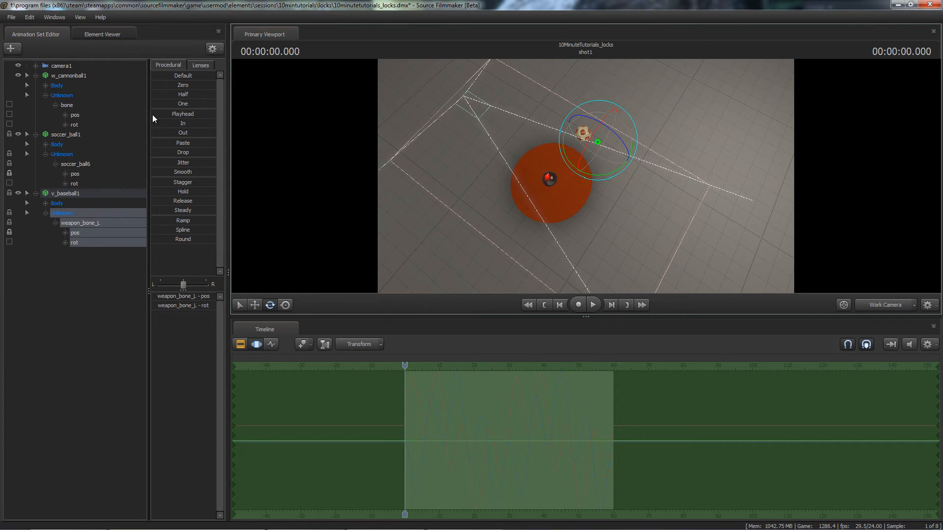
left_click_drag(153, 115, 215, 115)
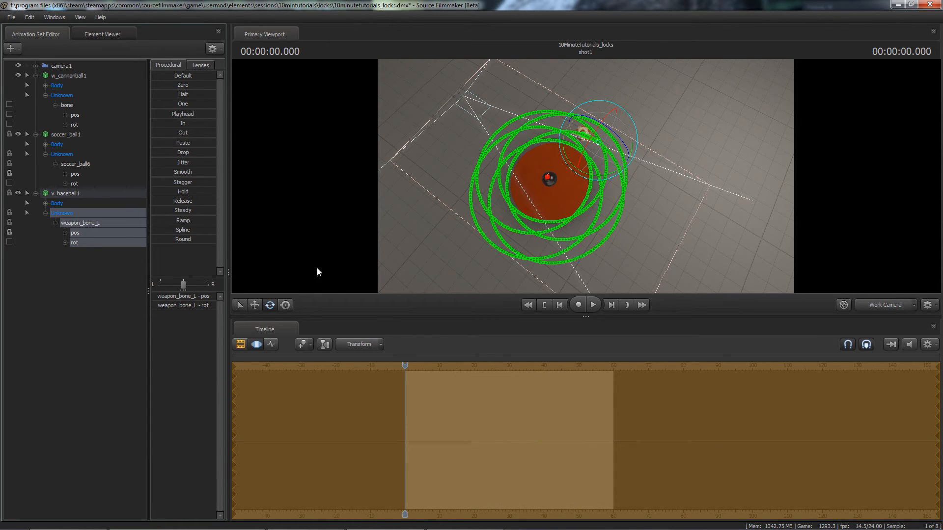
left_click(271, 344)
key("space")
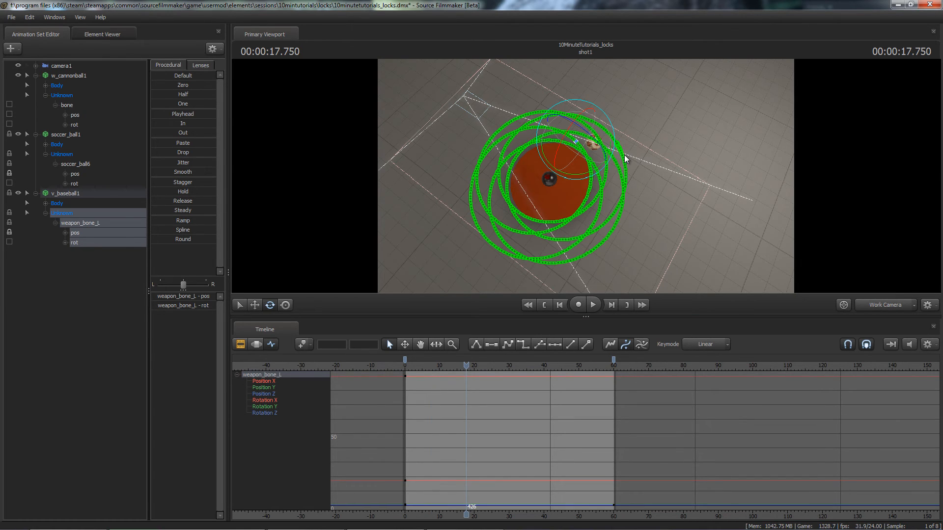
Limit the Motion Editor's time selection to start at about 26 seconds and unlock the baseball from the soccer ball
left_click(256, 344)
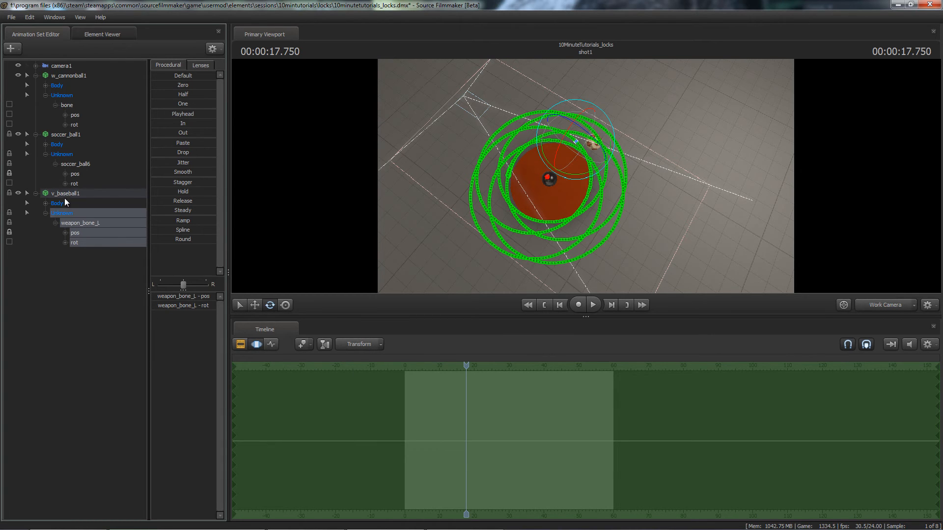
left_click(269, 345)
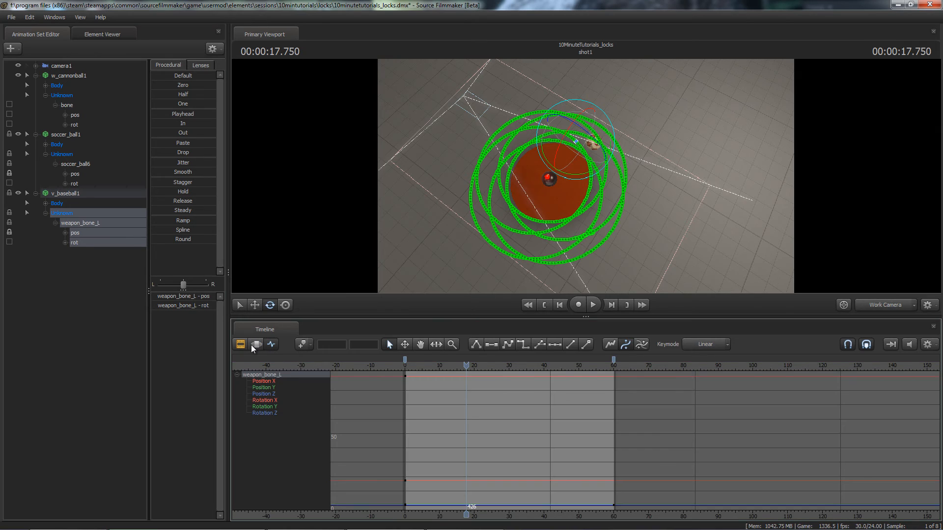
scroll(506, 444, "down", 2)
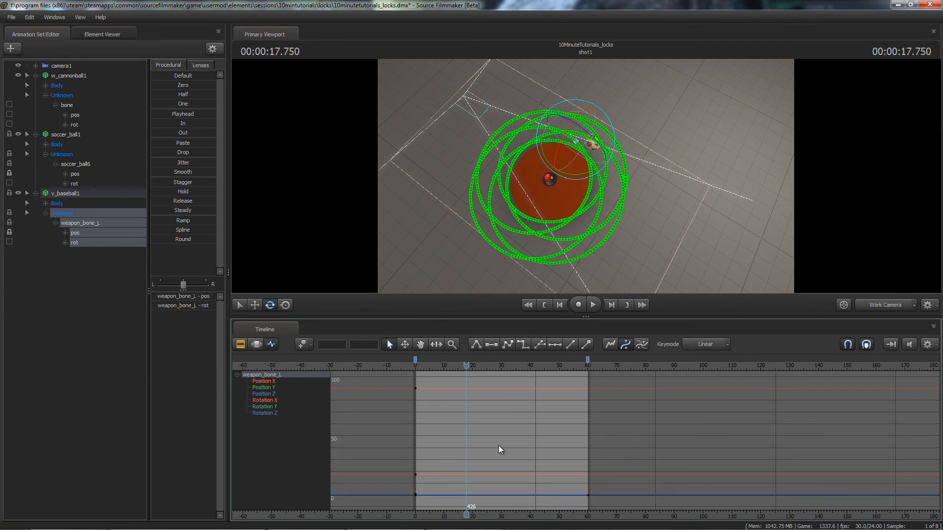
left_click(255, 344)
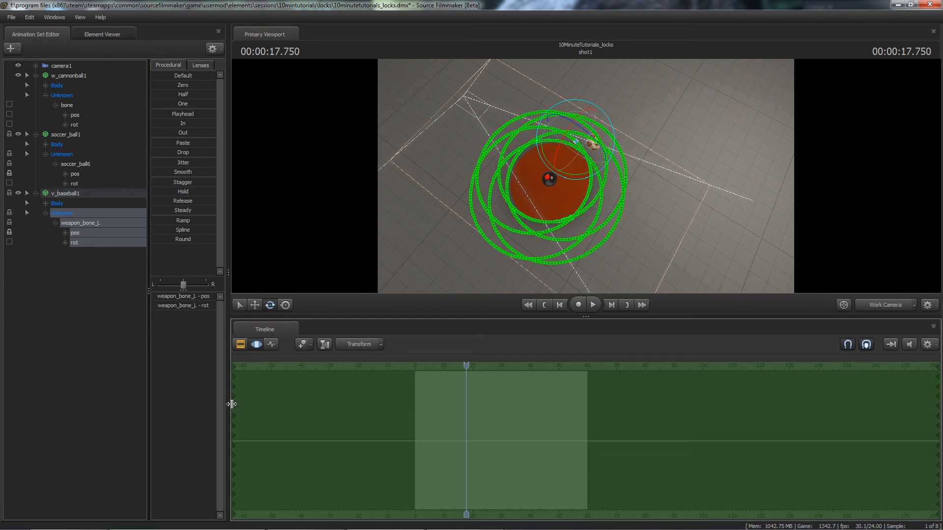
left_click_drag(231, 402, 489, 404)
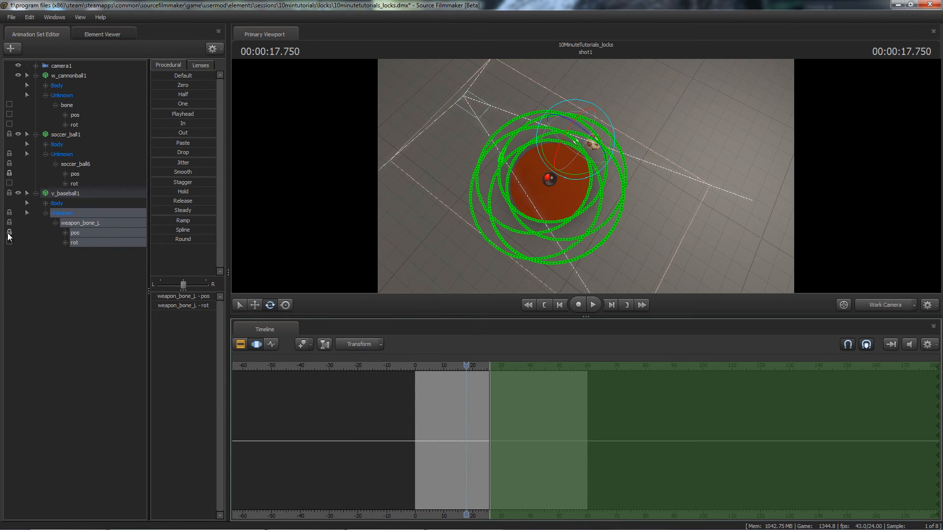
left_click(9, 233)
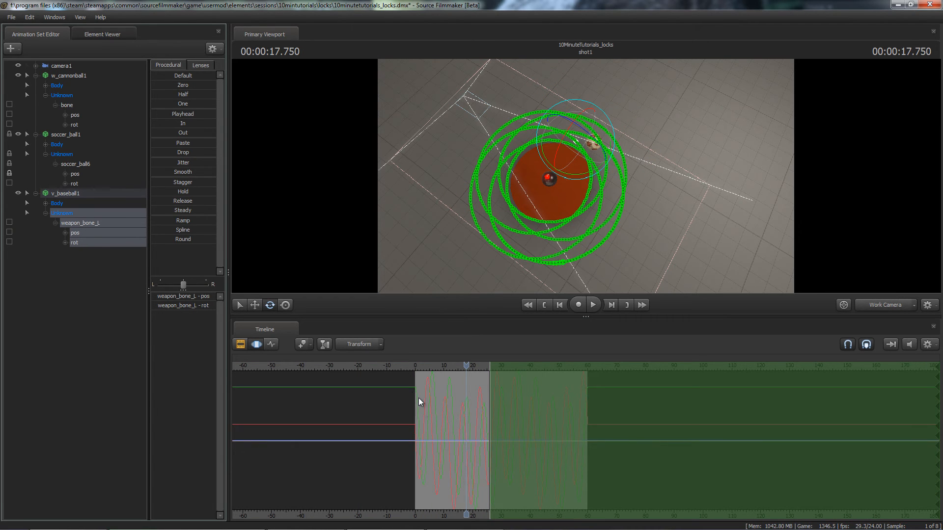
Set the playhead to about 2.7 seconds, switch to the Move manipulator, and frame the baseball up close
left_click_drag(468, 364, 423, 362)
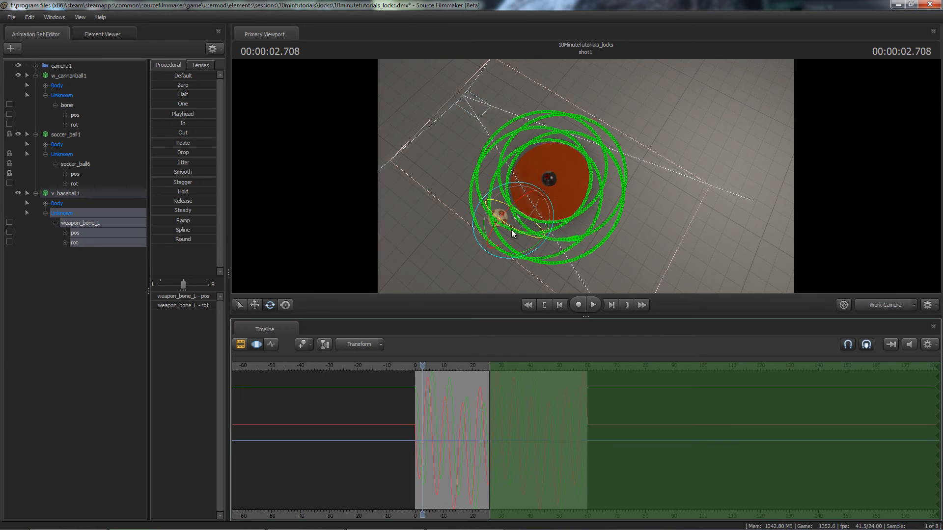
right_click(517, 217)
left_click(563, 11)
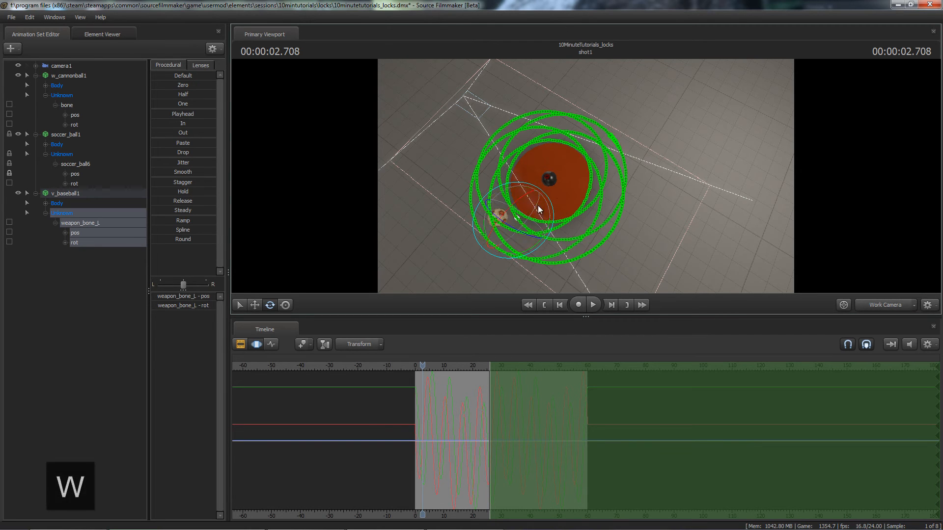
key("w")
left_click_drag(537, 205, 585, 174)
key("f")
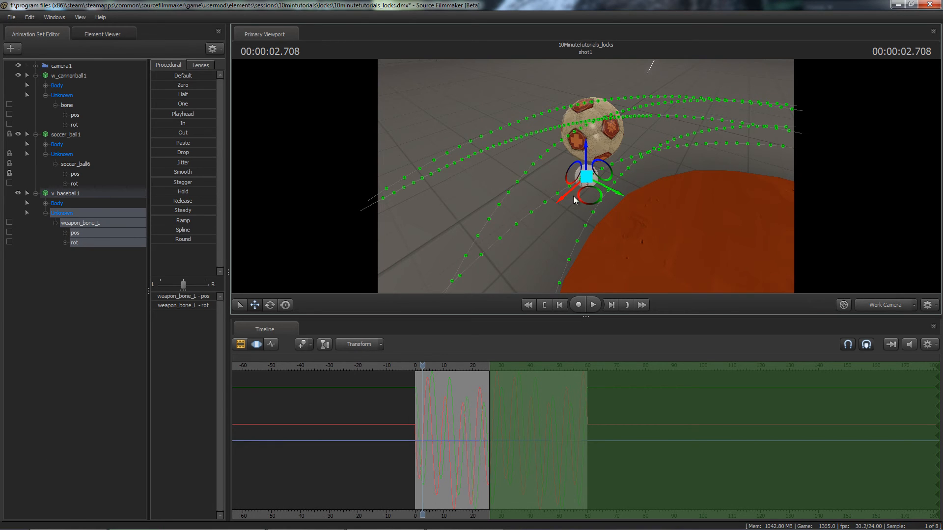
Toggle the Global Axes option of the baseball's Move manipulator and inspect its axes beside the soccer ball
right_click(594, 180)
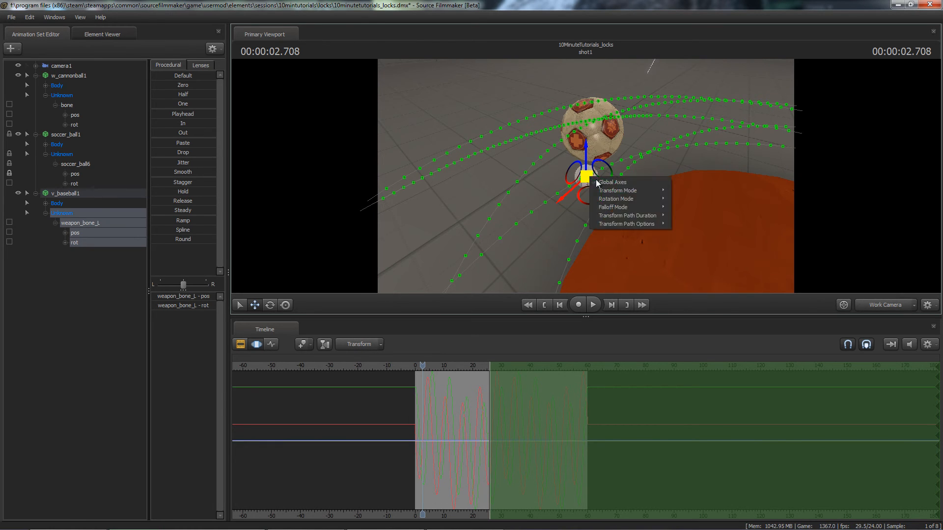
left_click(613, 182)
right_click(587, 177)
left_click(606, 182)
right_click(585, 176)
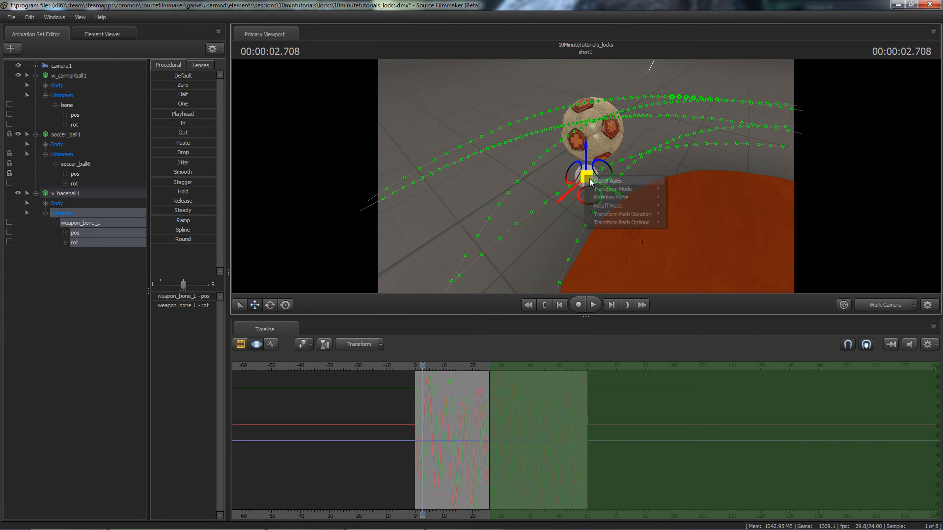
left_click(594, 180)
left_click_drag(631, 123, 707, 135, "alt")
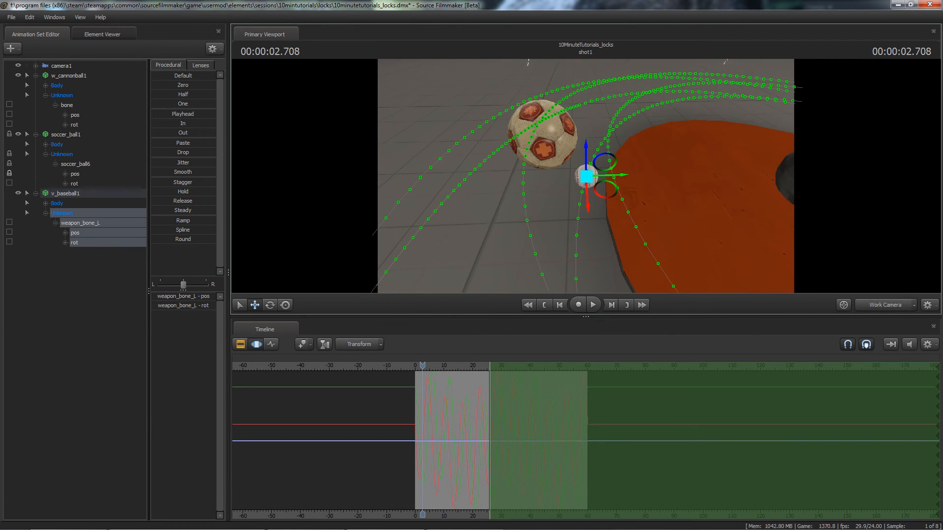
Orbit out to view the baseball's whole motion path and show its position and rotation curves in the Graph Editor
left_click_drag(541, 200, 604, 178, "alt")
right_click_drag(604, 177, 589, 152, "alt")
mouse_move(589, 152)
left_mouse_down("alt")
mouse_move(592, 164)
mouse_move(595, 142)
left_mouse_up("alt")
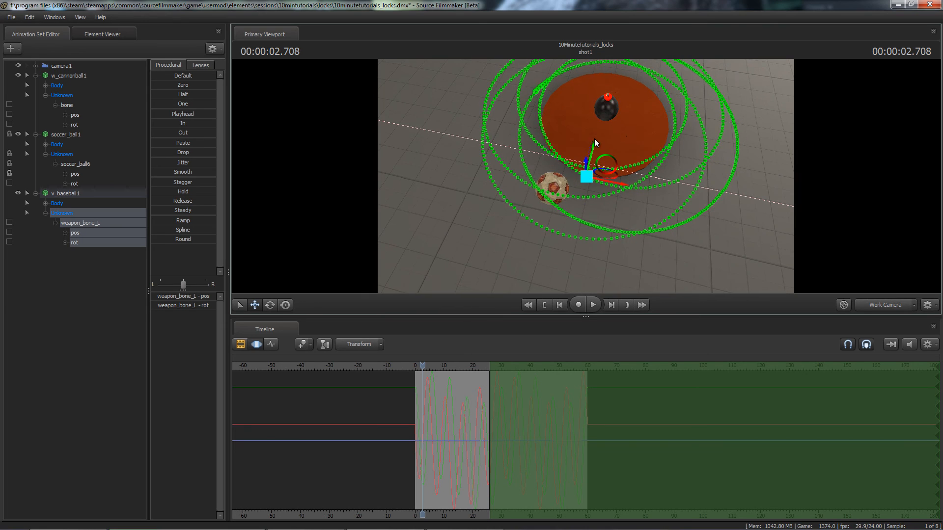
left_click(271, 343)
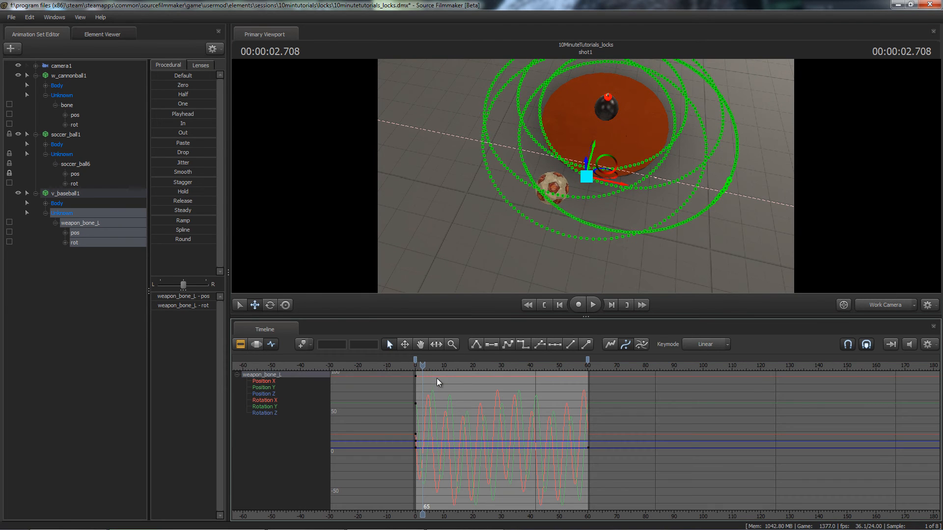
Try adding a keyframe to the baseball's curves at 25.25 seconds, and undo that keyframe
left_click_drag(423, 366, 488, 374)
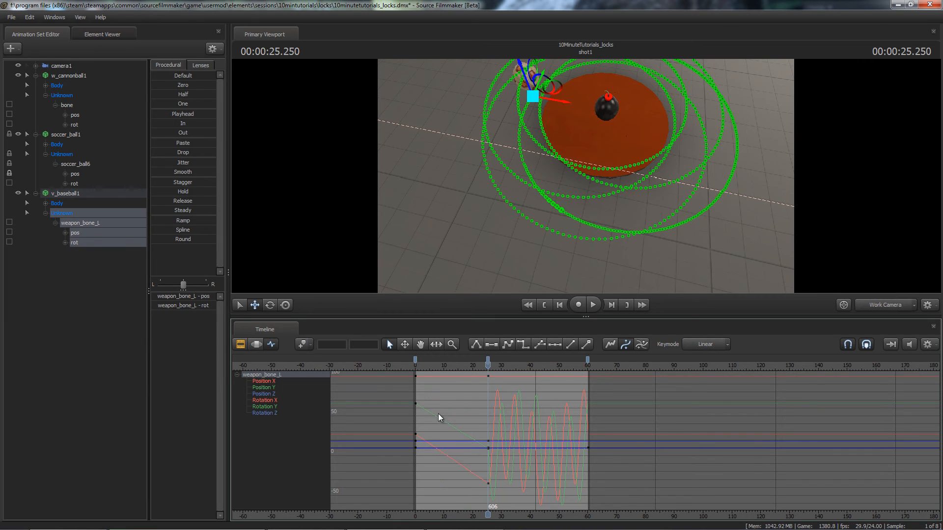
left_click_drag(487, 365, 425, 352)
key("ctrl+z")
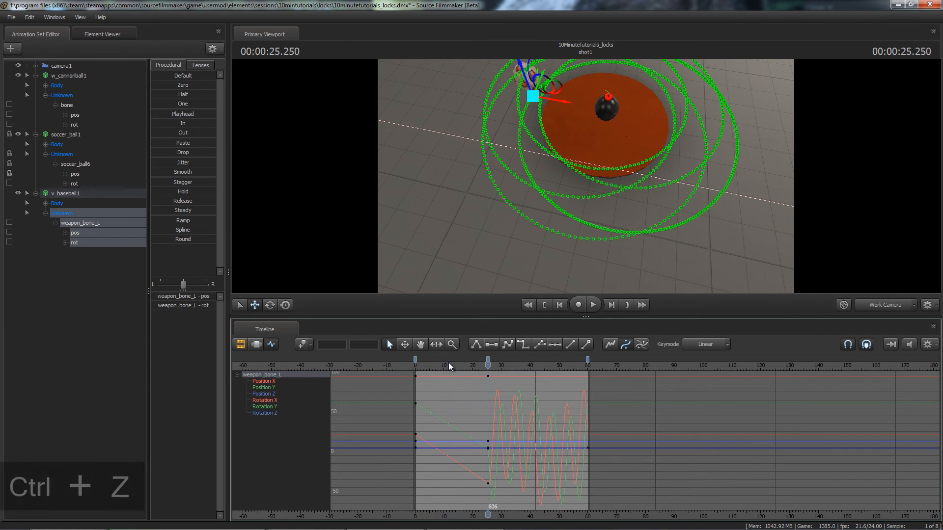
Enable the keyframing mode that preserves the underlying curves and key the baseball at about 25.25, 32.4 and 30 seconds
left_click(609, 345)
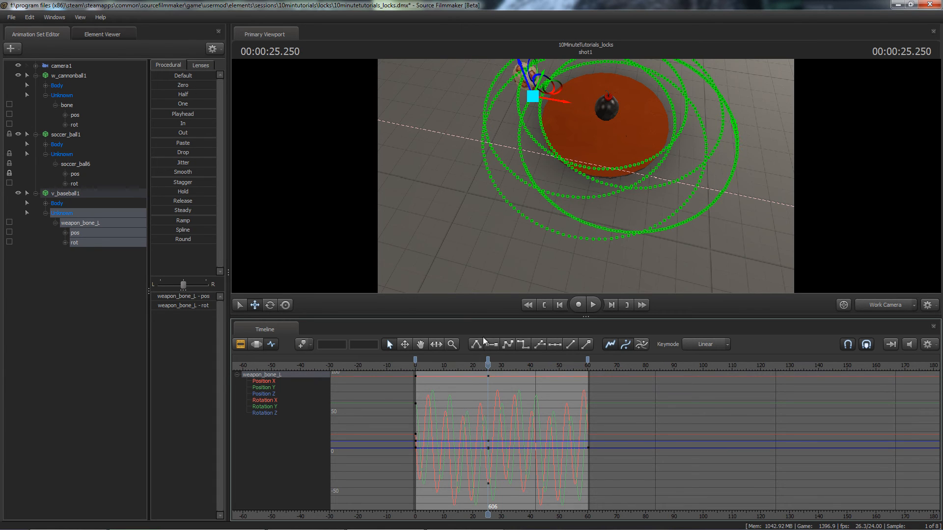
left_click(509, 367)
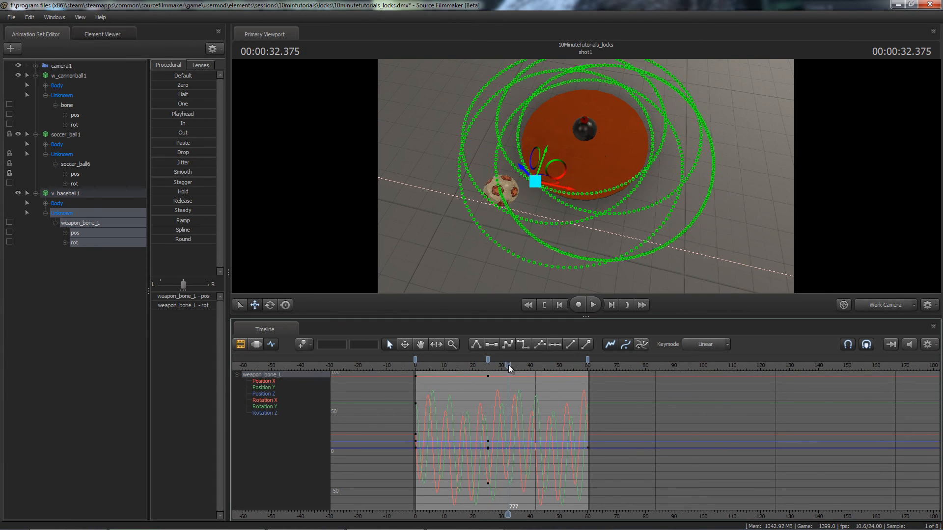
left_click(301, 345)
left_click_drag(504, 369, 498, 367)
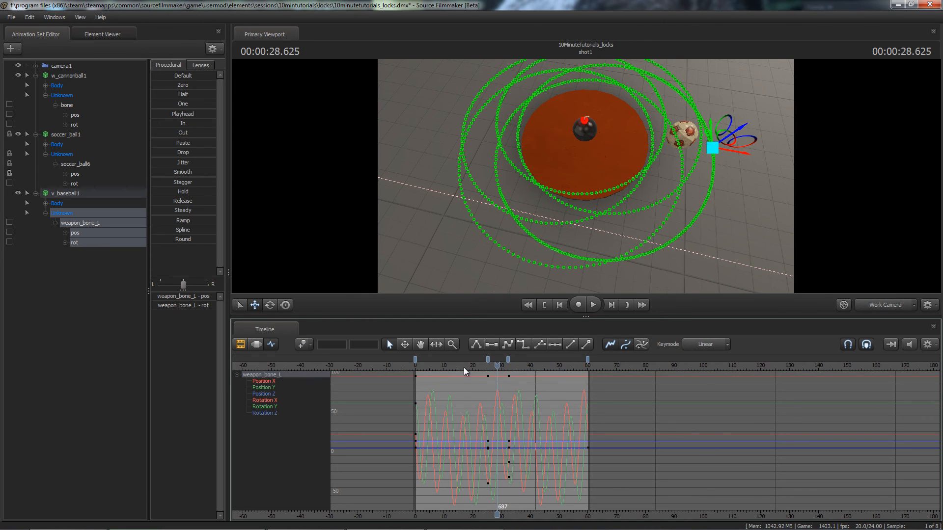
left_click(301, 346)
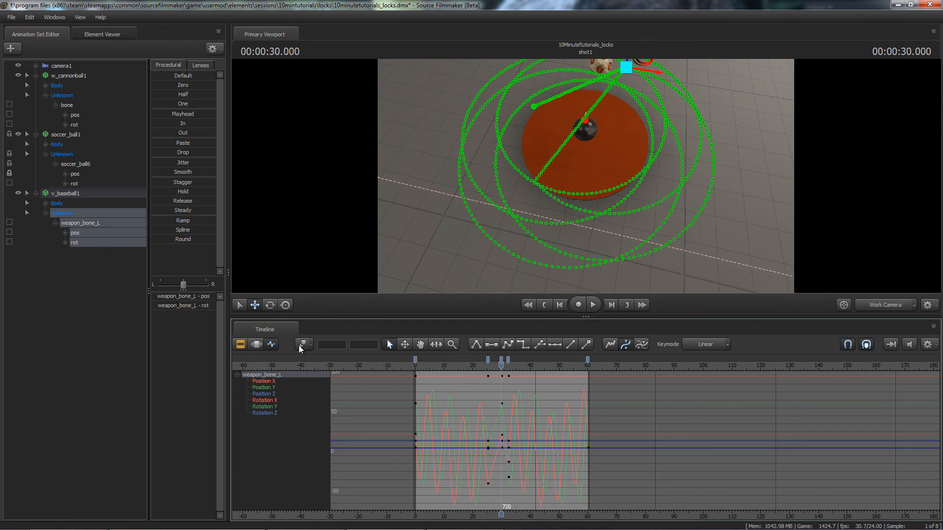
right_click_drag(539, 412, 549, 416, "alt")
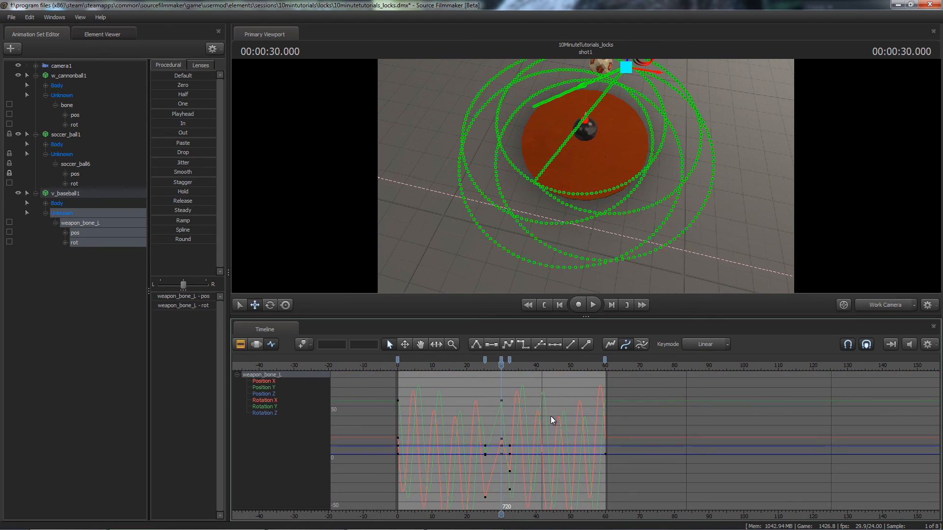
left_click_drag(596, 162, 606, 152)
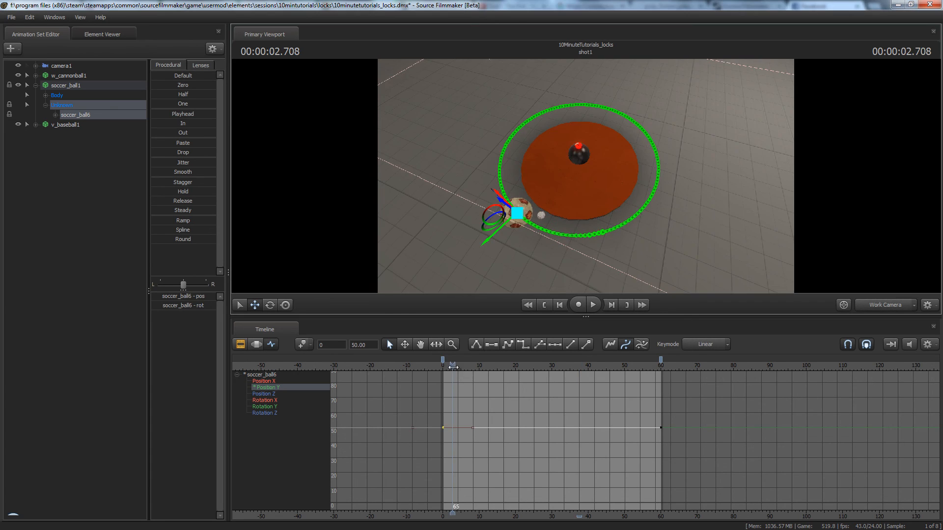
Add a keyframe to the soccer ball's Position Y at frame 100 and set its value to 0
left_click_drag(452, 368, 457, 367)
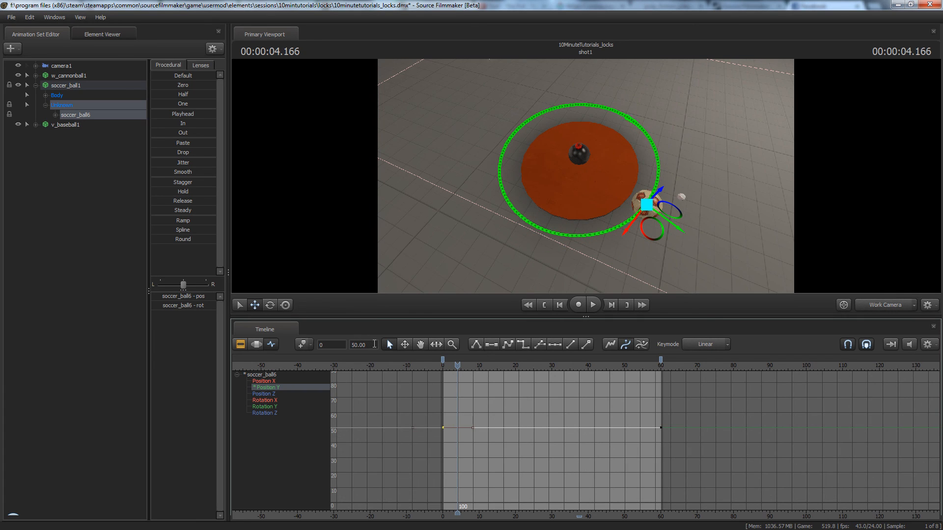
key("m")
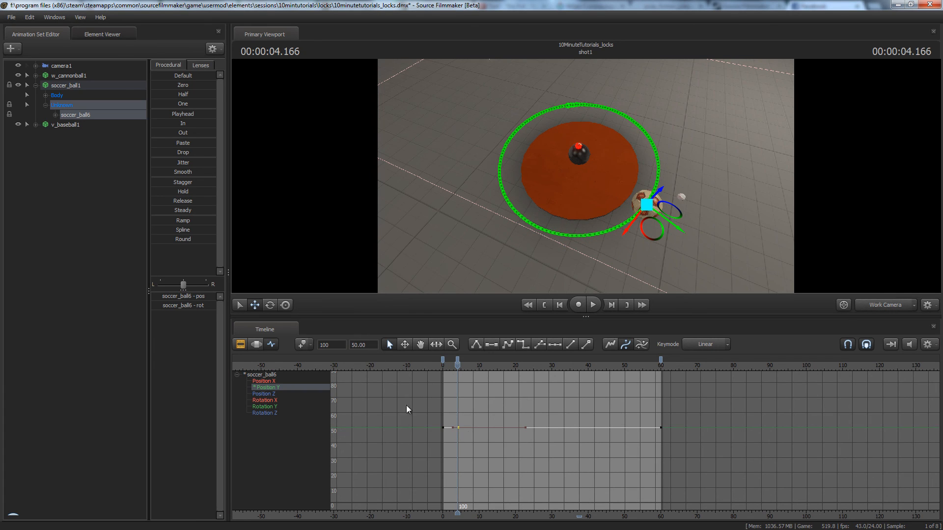
key("Return")
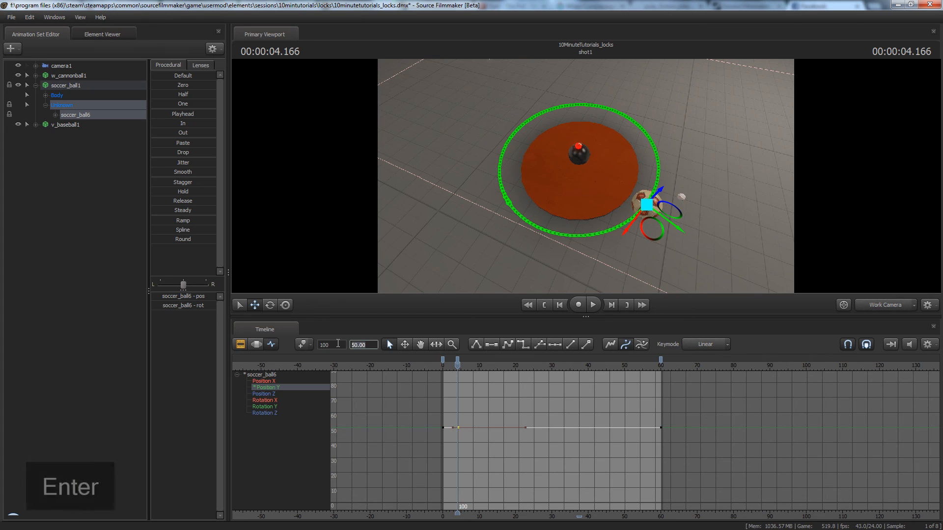
left_click(301, 341)
Add a soccer ball Position Y keyframe at frame 200 and set its value to 100
left_click_drag(469, 506, 466, 508)
left_click_drag(371, 343, 320, 341)
type("100")
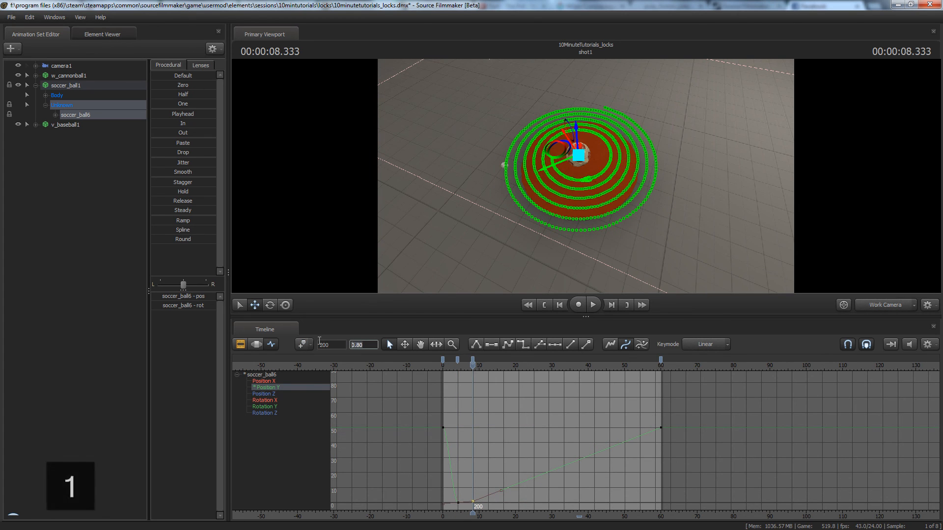
key("Return")
scroll(509, 414, "down", 3)
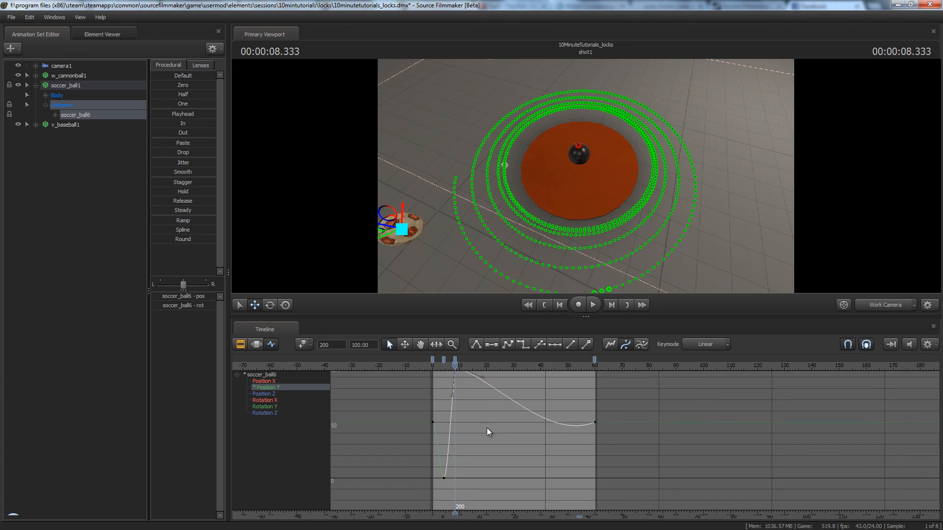
Copy the soccer ball's Position Y keyframes at frames 100 and 200 and paste the pair twice farther along the curve
left_click_drag(494, 378, 506, 479)
key("ctrl+c")
key("ctrl+v")
key("ctrl+v")
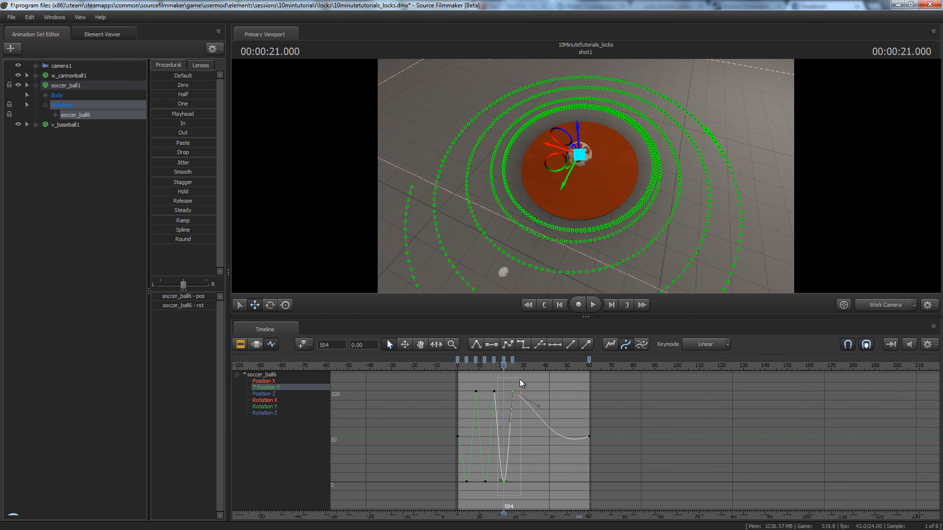
Paste the Position Y keyframe pair three more times so the 0-to-100 oscillation extends to about 50 seconds
left_click_drag(519, 379, 520, 379)
middle_click_drag(534, 421, 511, 420, "shift")
scroll(527, 434, "up", 7)
left_click(513, 379)
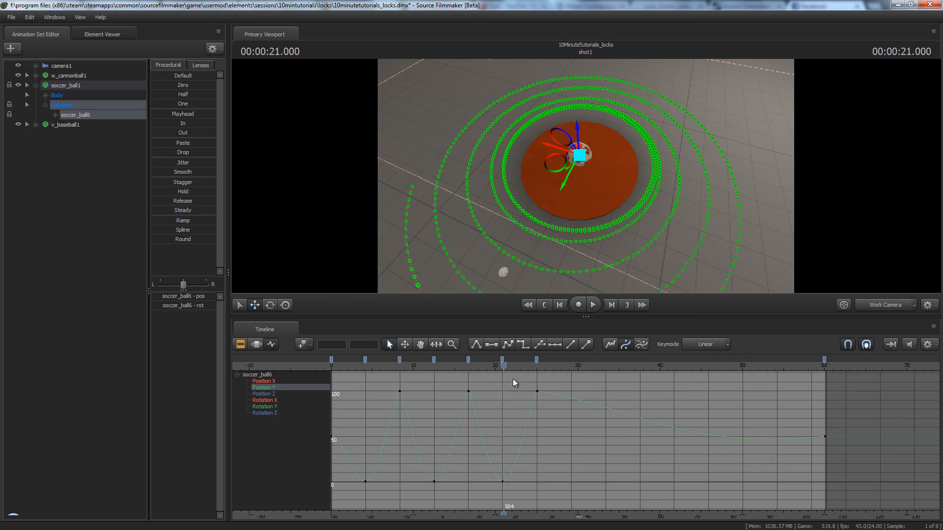
left_click_drag(513, 378, 708, 369)
key("ctrl+v")
key("ctrl+v")
key("ctrl+v")
scroll(691, 405, "down", 3)
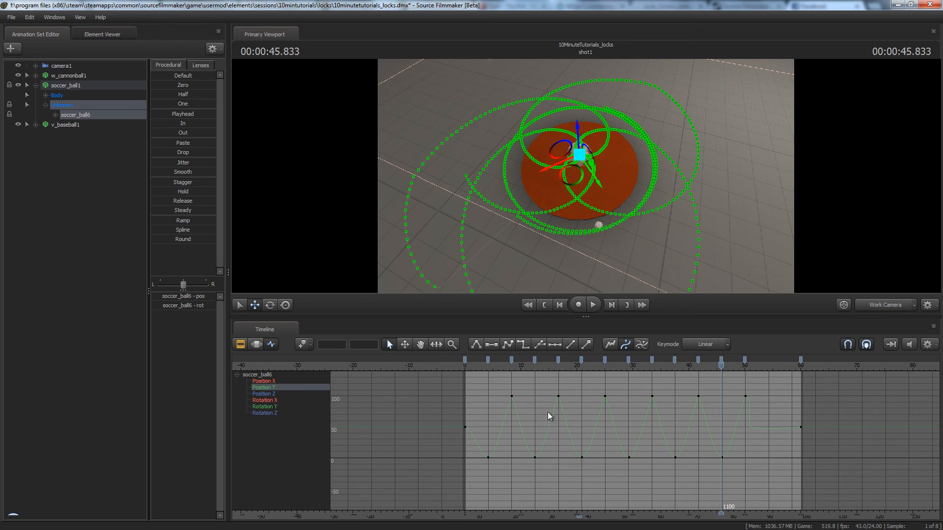
Select the oscillating Position Y keyframes and scale them in time into about the first 5 seconds
left_click_drag(754, 404, 480, 471)
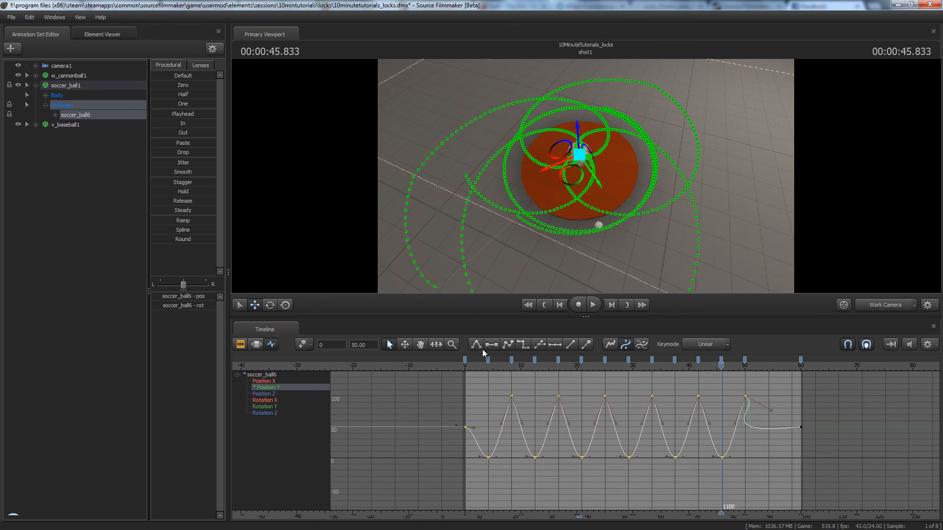
left_click(437, 346)
left_click_drag(463, 427, 441, 429)
key("q")
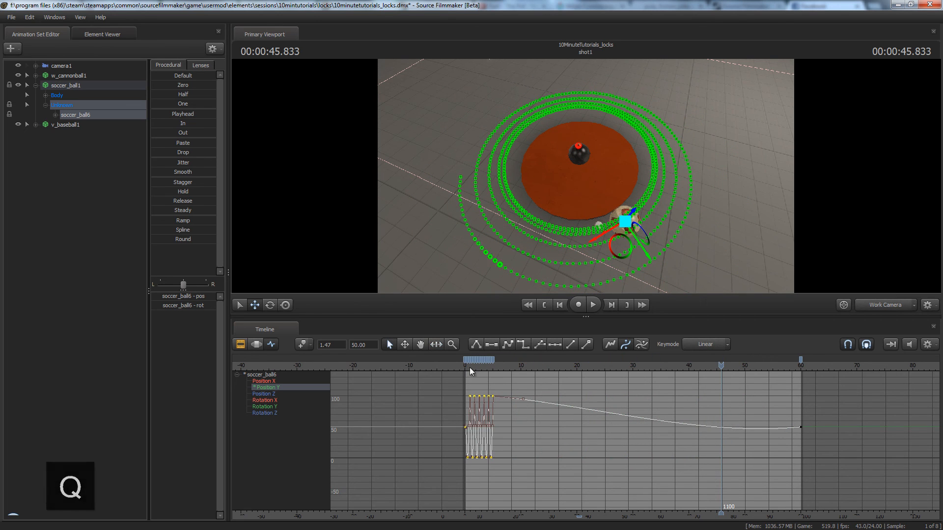
Play back the soccer ball's compressed oscillation from near the start of the shot
left_click(467, 365)
key("space")
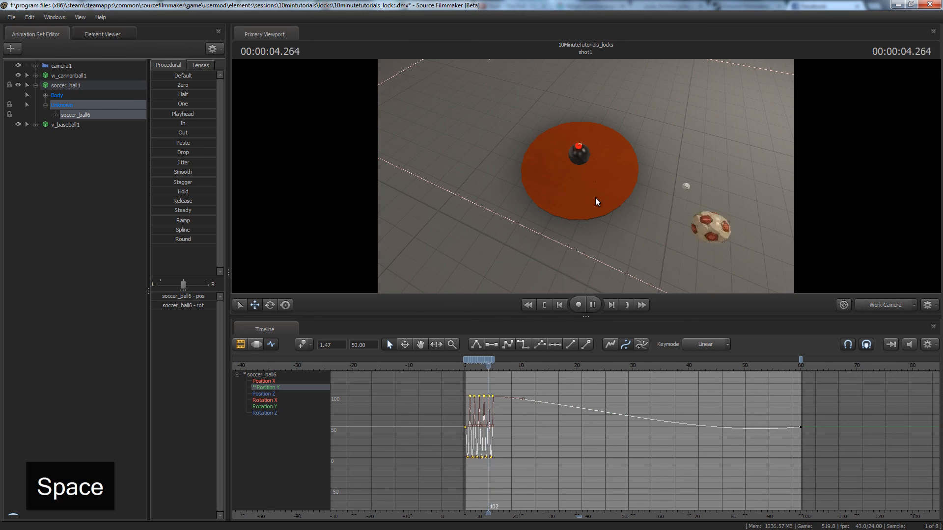
key("space")
In the Motion Editor, limit the time selection to about the first 6.5 seconds and start playback from the beginning
left_click(260, 345)
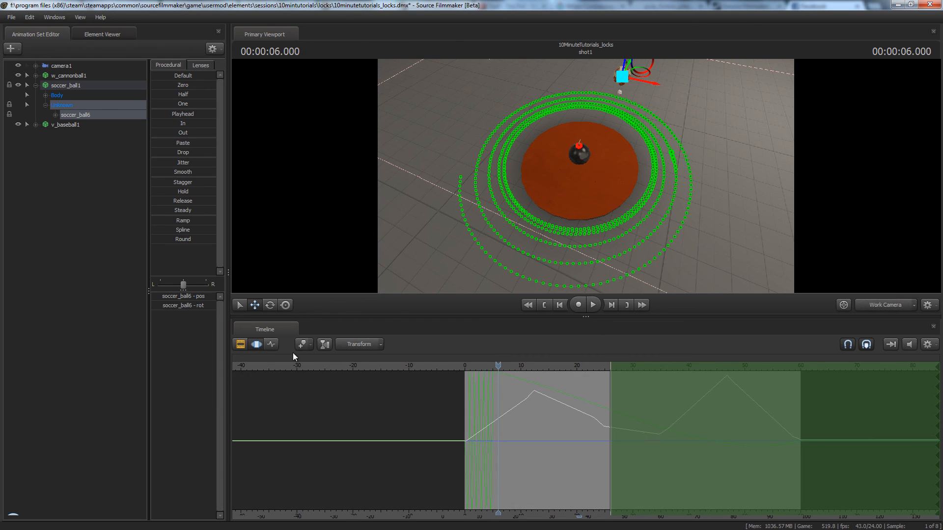
left_click_drag(611, 409, 466, 411)
left_click_drag(937, 410, 465, 365)
key("space")
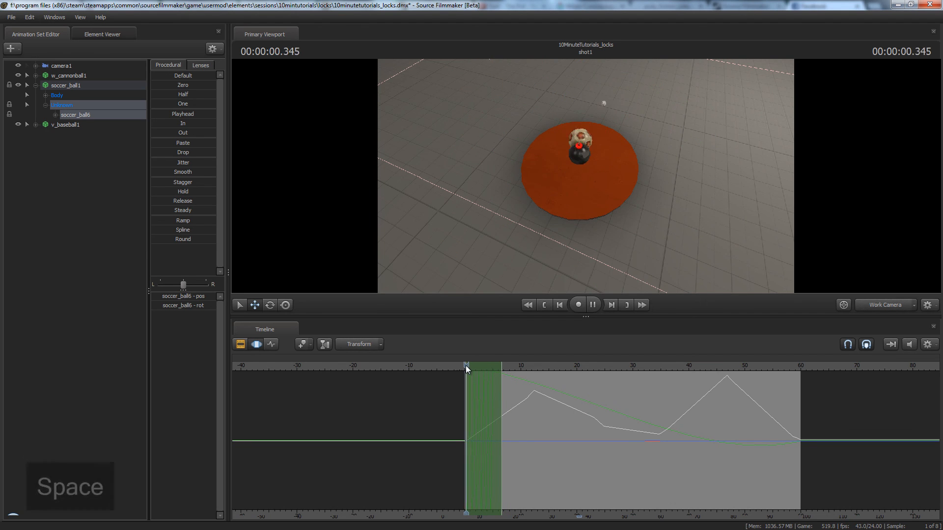